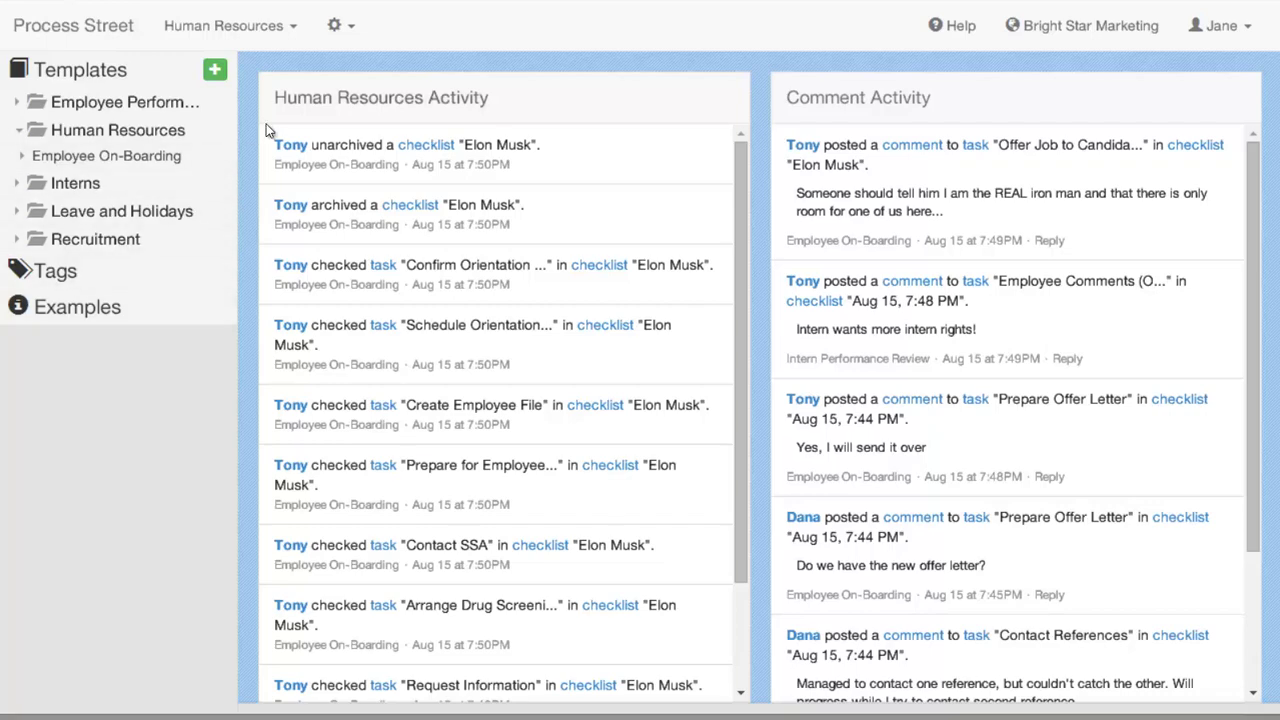
Step: Open the team options menu under the gear icon in the top bar
{"action": "left_click", "coordinate": [338, 27]}
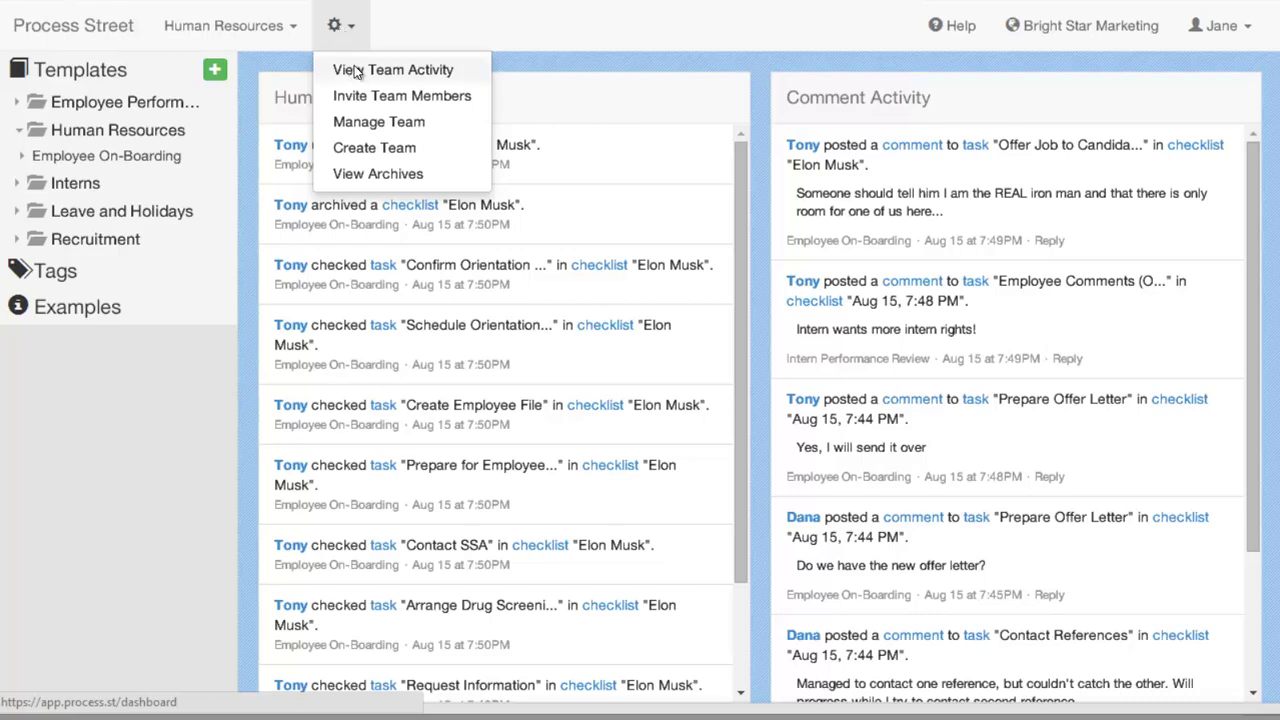
Step: Show the Human Resources team activity and browse its unarchive, task check-off and comment entries
{"action": "left_click", "coordinate": [354, 66]}
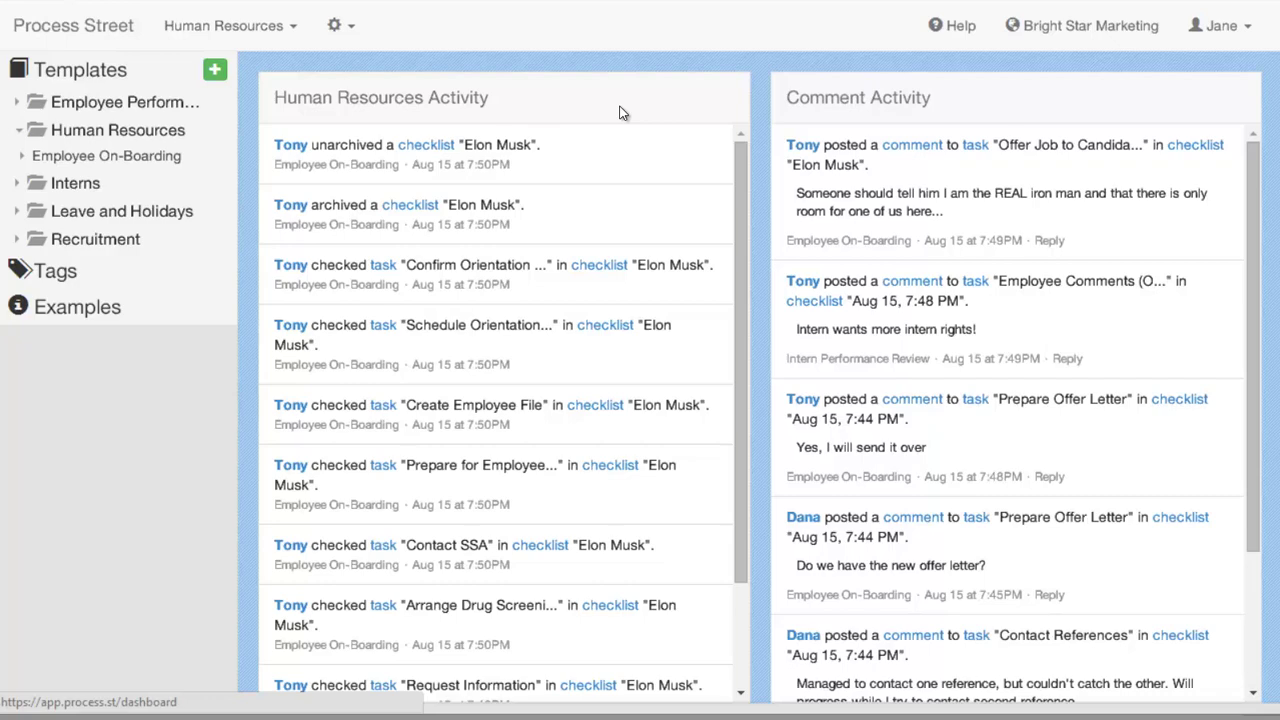
{"action": "scroll", "coordinate": [466, 210], "scroll_direction": "down", "scroll_amount": 3}
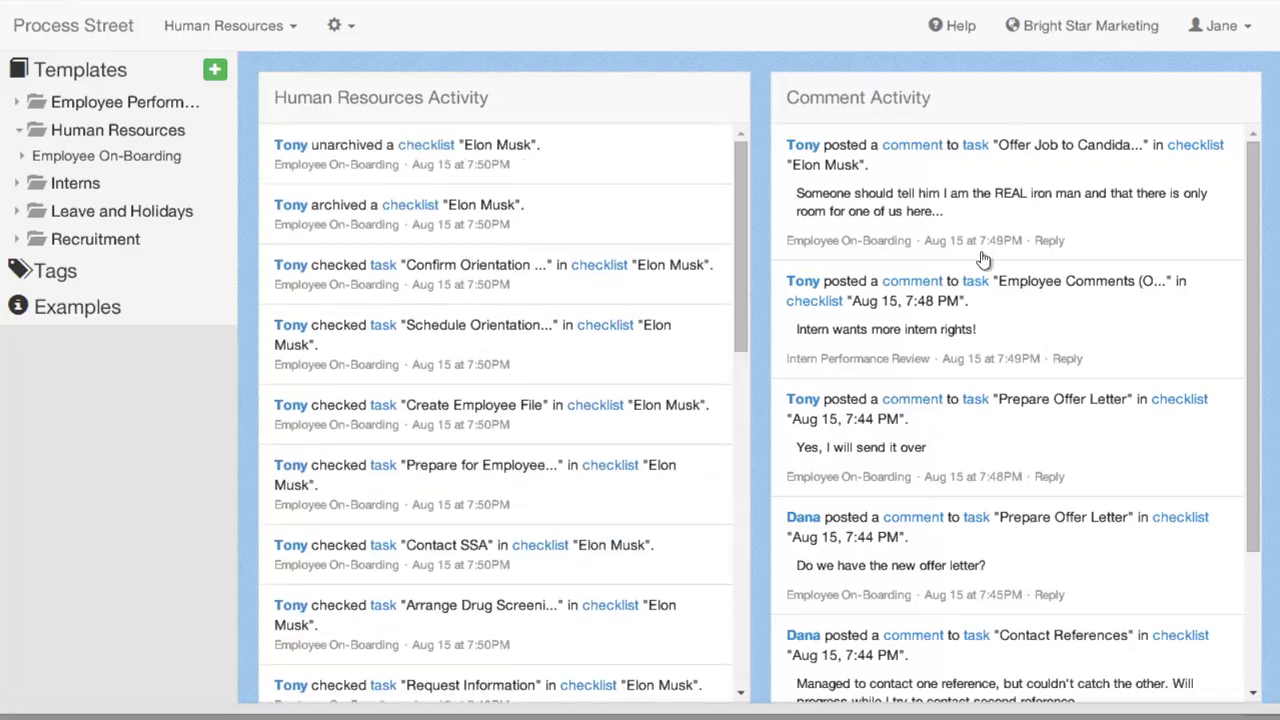
{"action": "scroll", "coordinate": [980, 262], "scroll_direction": "down", "scroll_amount": 3}
{"action": "scroll", "coordinate": [978, 268], "scroll_direction": "up", "scroll_amount": 3}
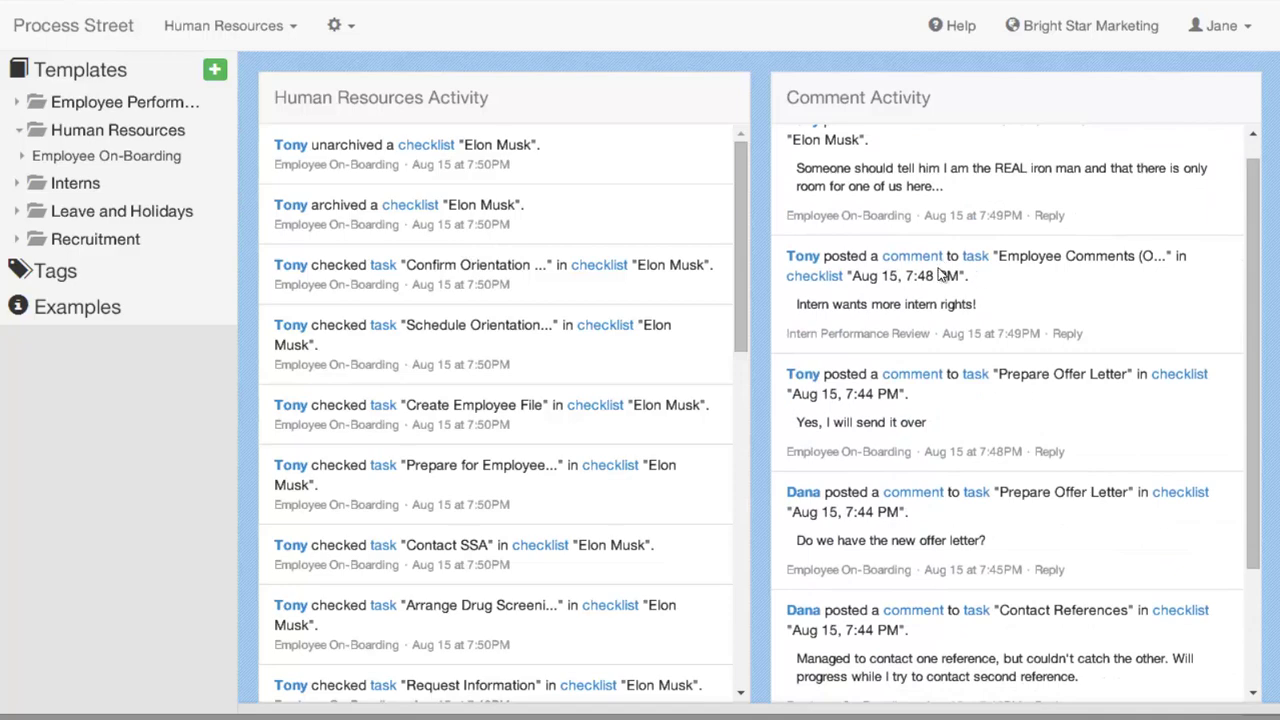
{"action": "scroll", "coordinate": [938, 266], "scroll_direction": "up", "scroll_amount": 2}
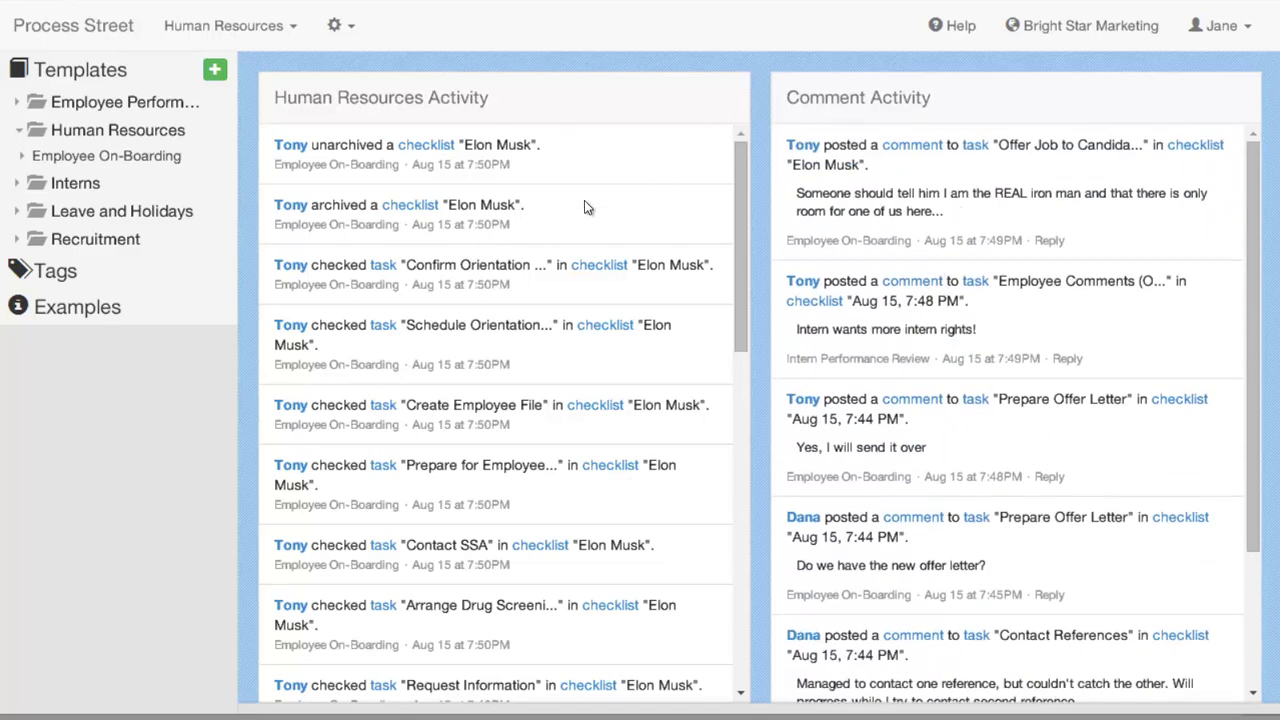
{"action": "scroll", "coordinate": [588, 206], "scroll_direction": "down", "scroll_amount": 10}
{"action": "scroll", "coordinate": [585, 196], "scroll_direction": "down", "scroll_amount": 3}
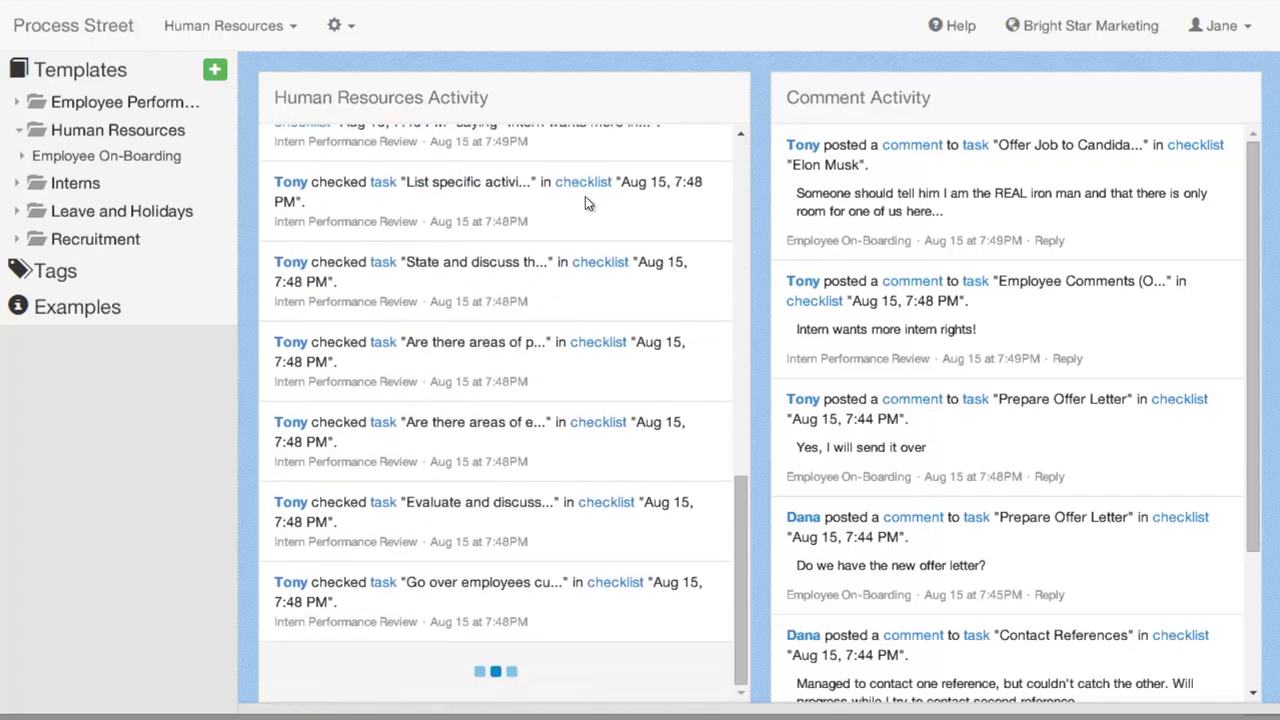
{"action": "scroll", "coordinate": [585, 196], "scroll_direction": "down", "scroll_amount": 3}
{"action": "scroll", "coordinate": [585, 196], "scroll_direction": "down", "scroll_amount": 2}
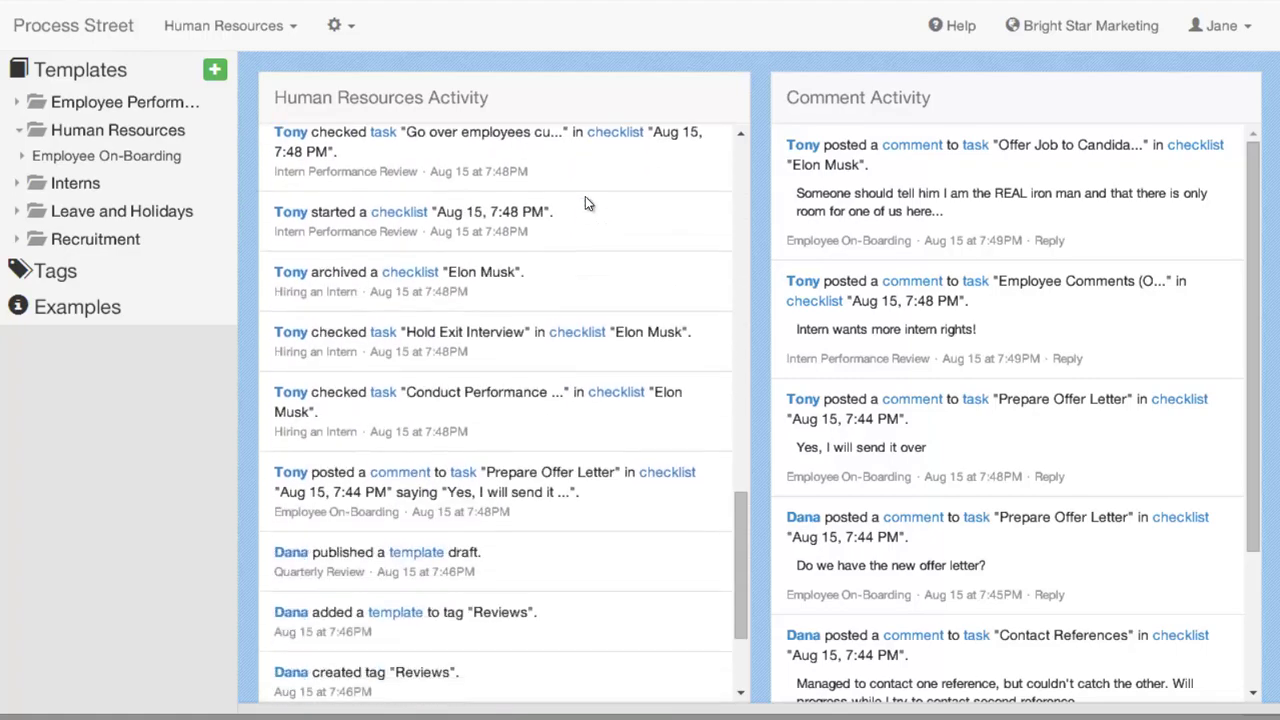
{"action": "scroll", "coordinate": [585, 196], "scroll_direction": "up", "scroll_amount": 10}
{"action": "scroll", "coordinate": [587, 203], "scroll_direction": "up", "scroll_amount": 2}
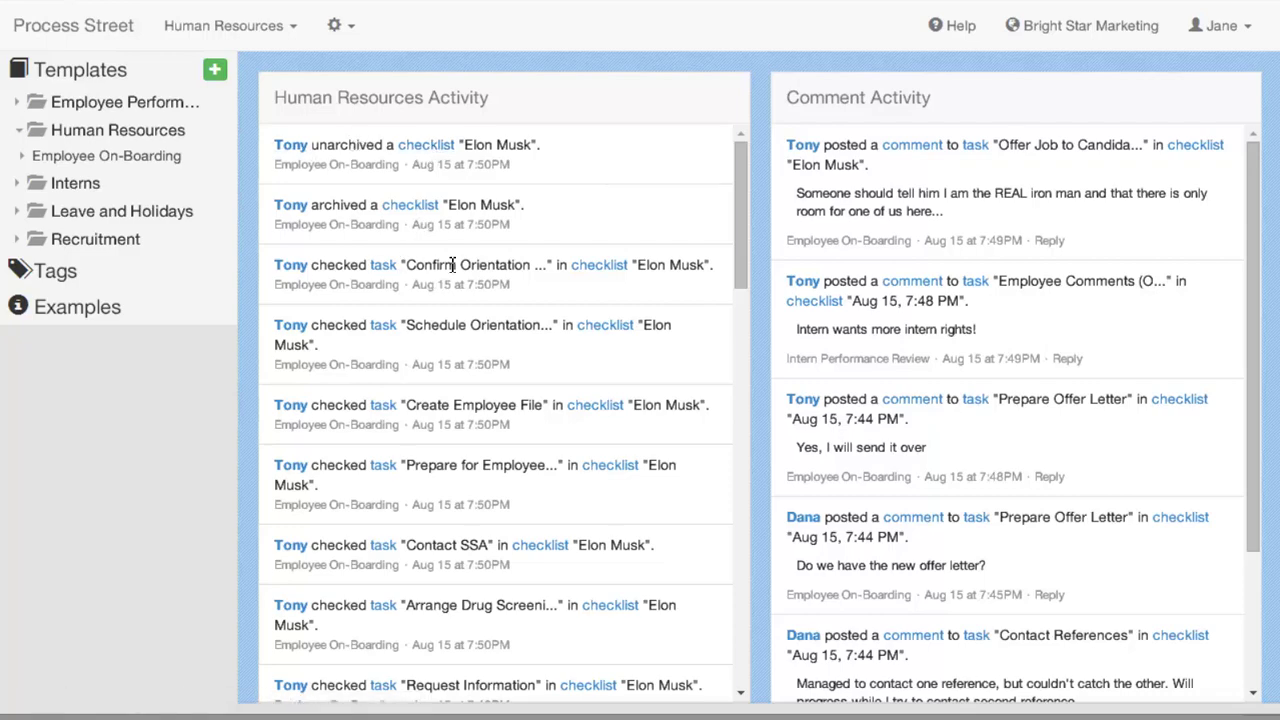
{"action": "scroll", "coordinate": [456, 273], "scroll_direction": "down", "scroll_amount": 1}
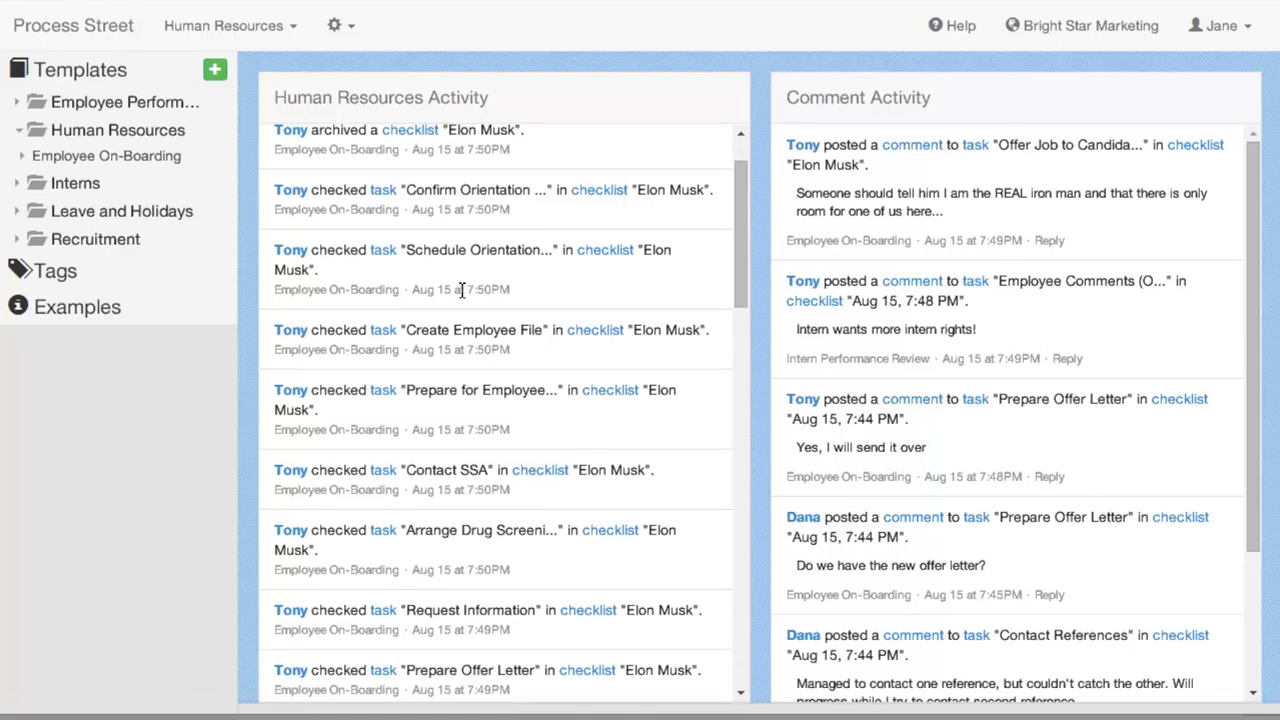
{"action": "scroll", "coordinate": [460, 278], "scroll_direction": "down", "scroll_amount": 1}
{"action": "scroll", "coordinate": [459, 287], "scroll_direction": "up", "scroll_amount": 2}
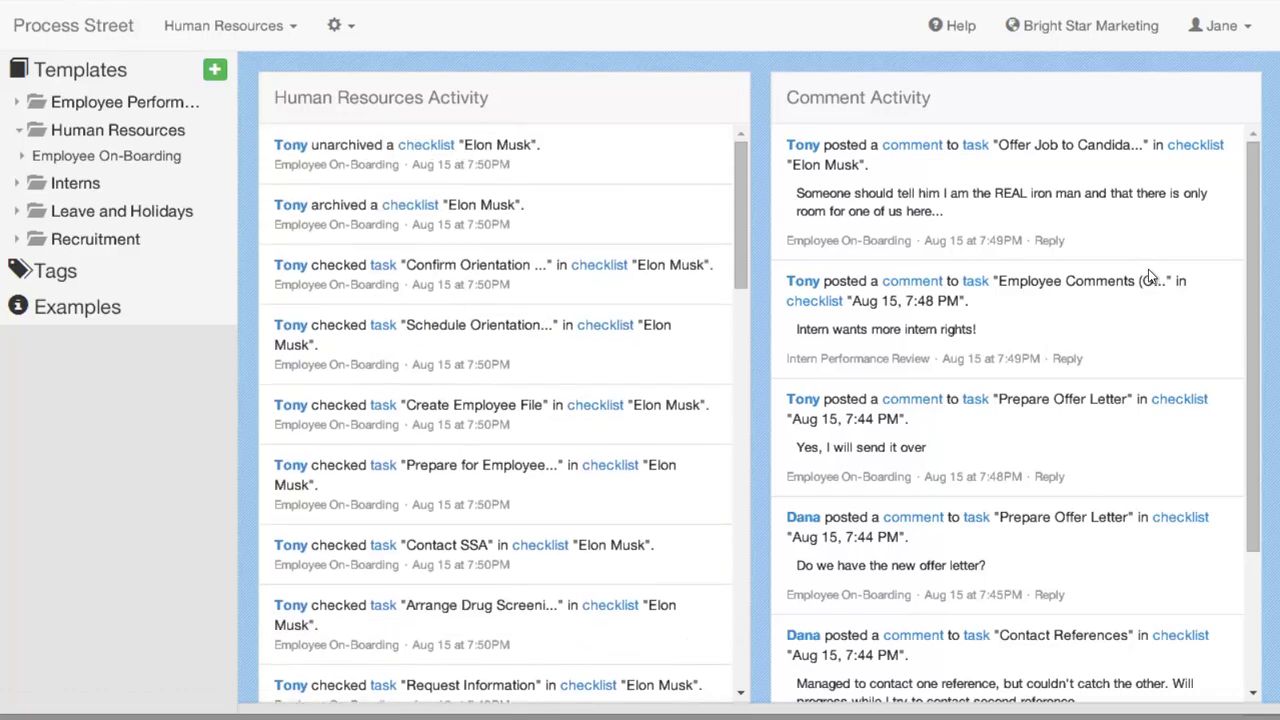
{"action": "scroll", "coordinate": [1200, 227], "scroll_direction": "down", "scroll_amount": 4}
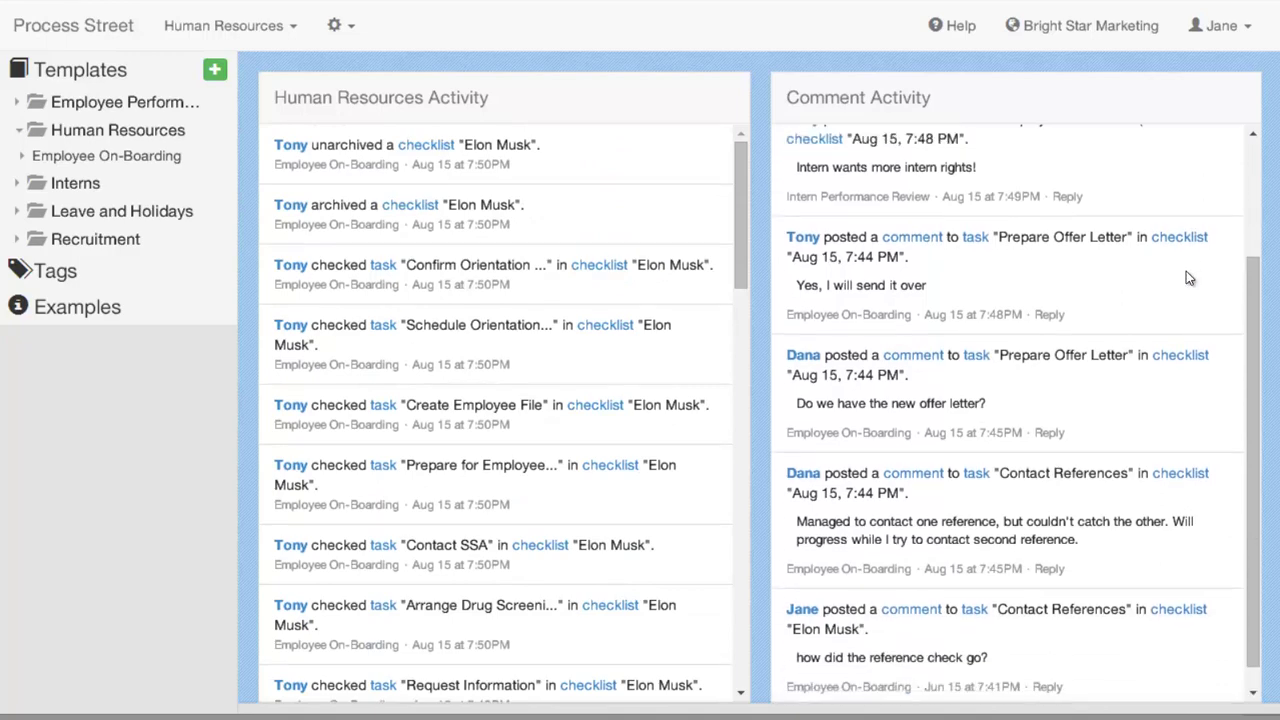
{"action": "scroll", "coordinate": [1186, 271], "scroll_direction": "up", "scroll_amount": 4}
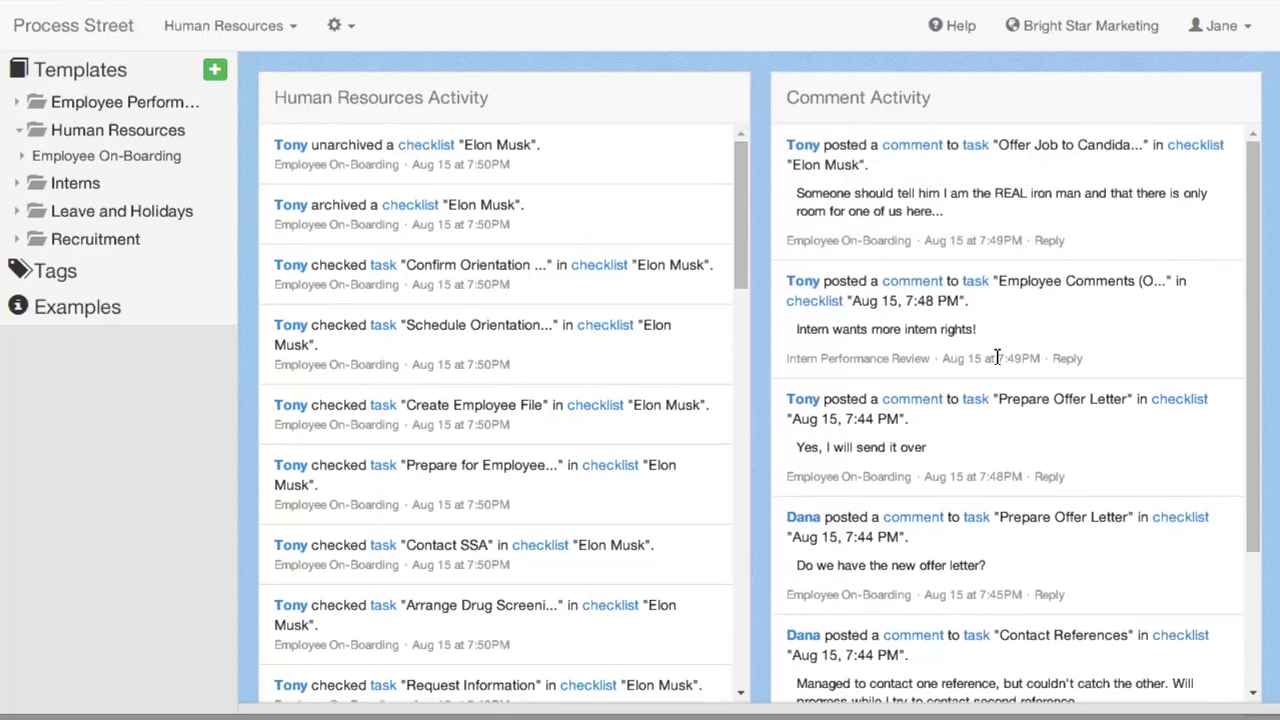
Step: View one user's activity feed, then open the Employee On-Boarding checklist from its first entry
{"action": "left_click", "coordinate": [288, 150]}
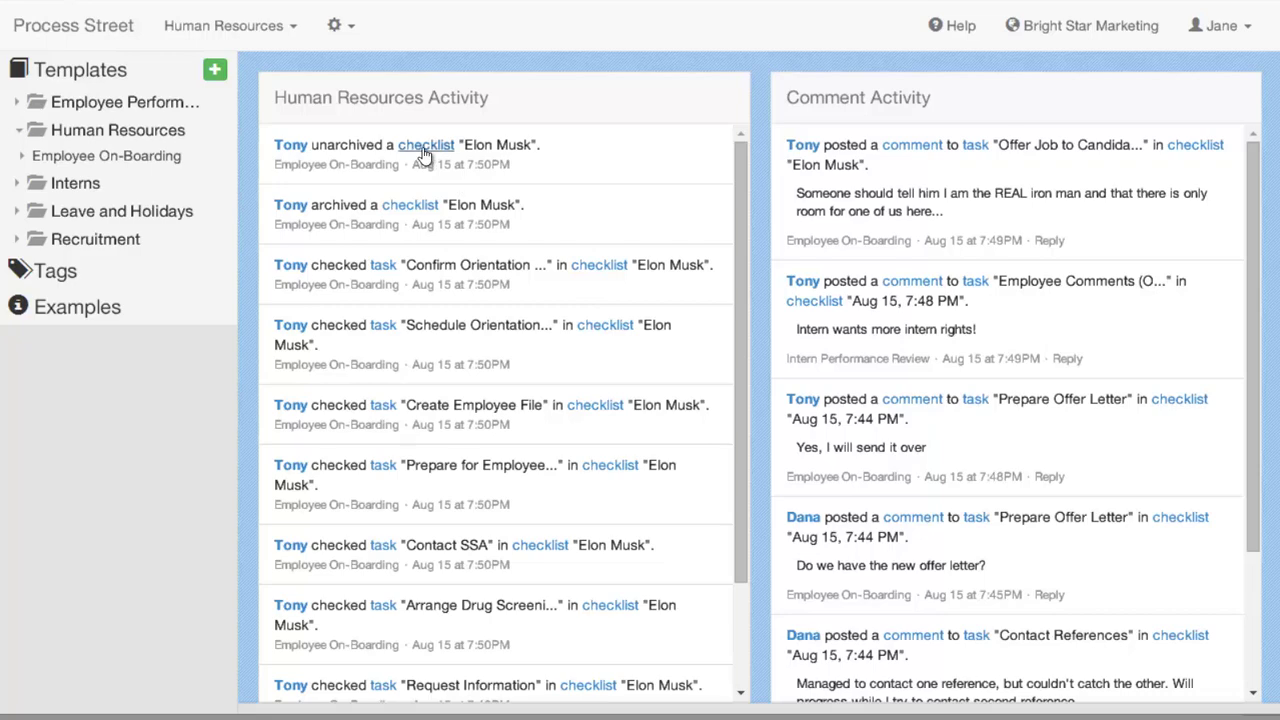
{"action": "left_click", "coordinate": [425, 147]}
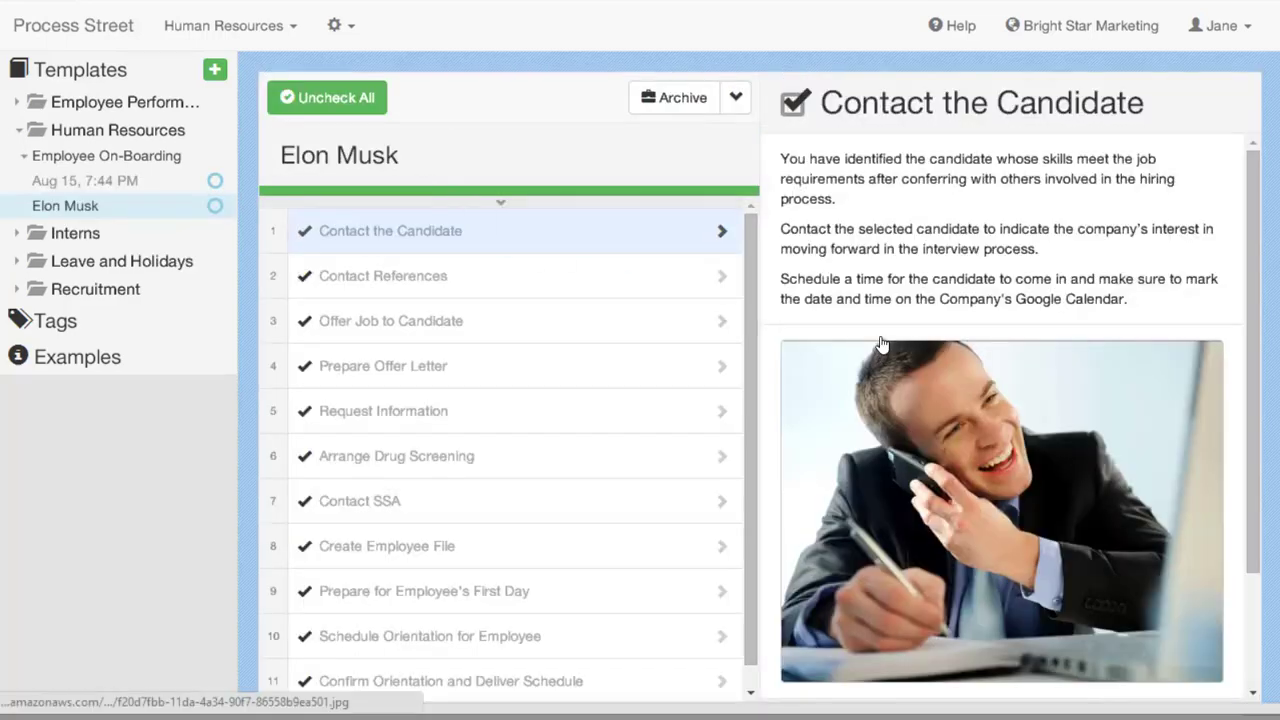
{"action": "scroll", "coordinate": [885, 410], "scroll_direction": "down", "scroll_amount": 2}
{"action": "scroll", "coordinate": [893, 500], "scroll_direction": "up", "scroll_amount": 2}
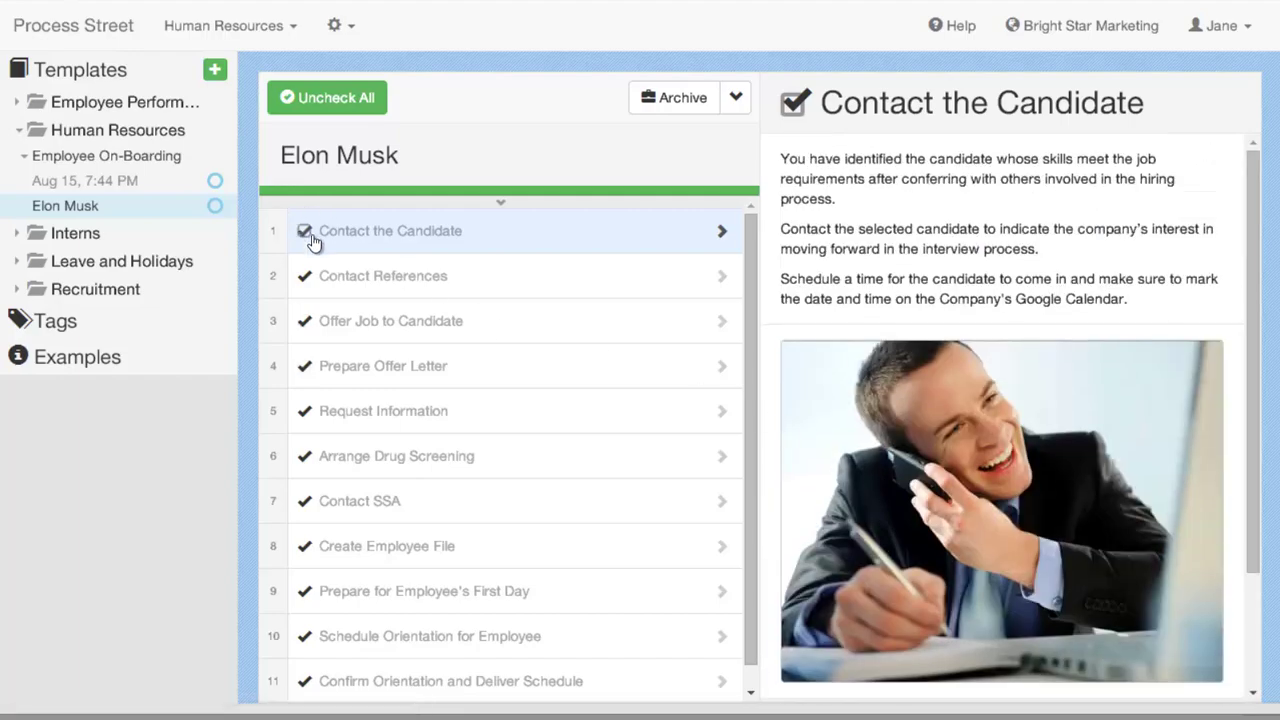
Step: Return to the Human Resources feed and open the Schedule Orientation for Employee task
{"action": "left_click", "coordinate": [118, 130]}
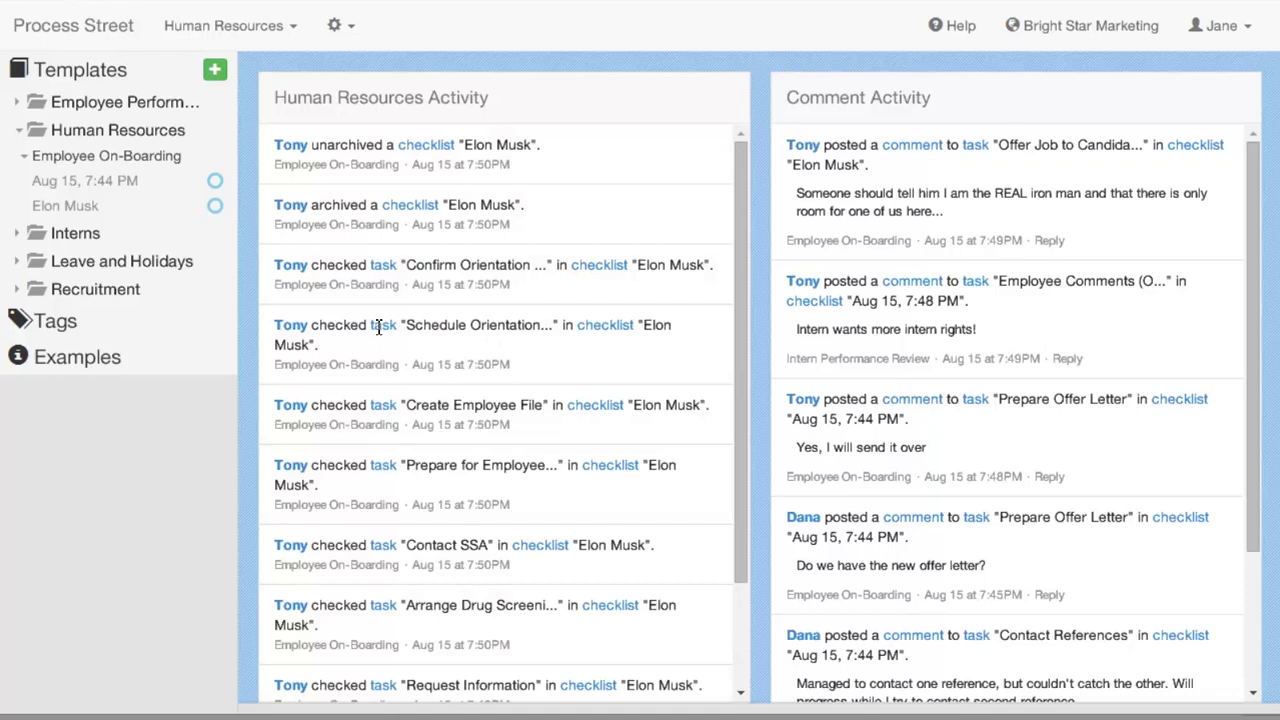
{"action": "left_click", "coordinate": [383, 327]}
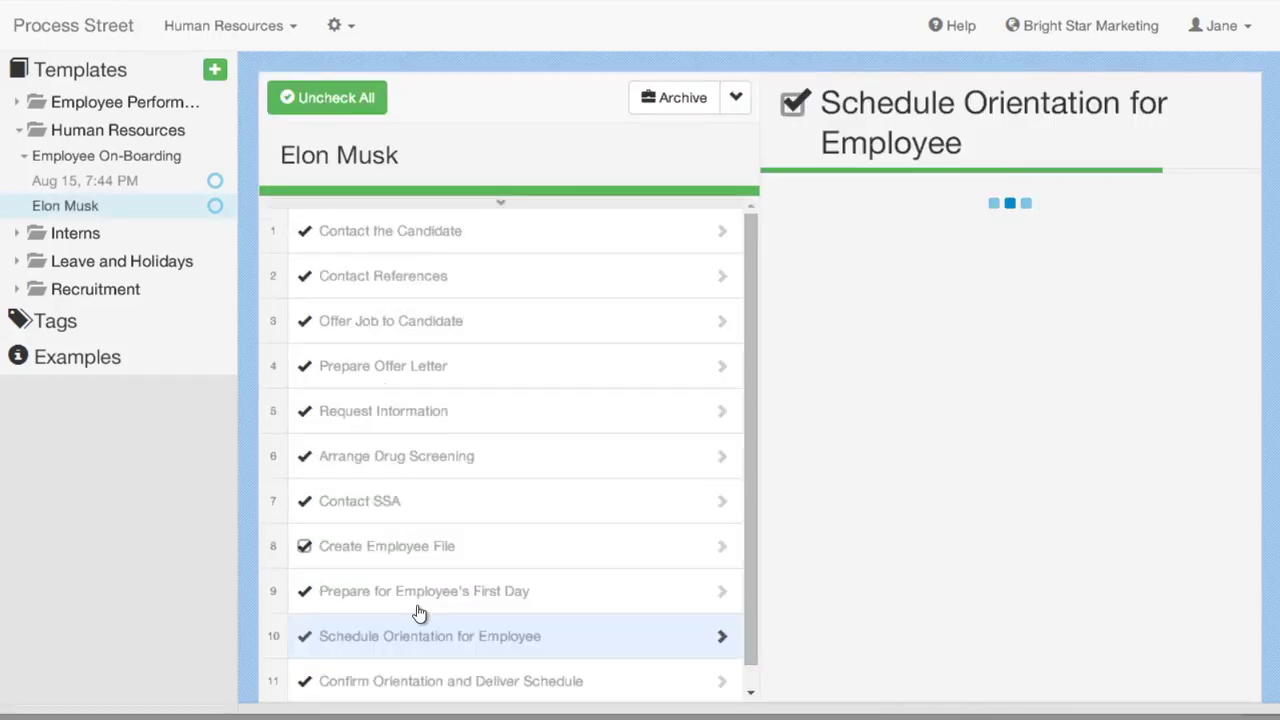
{"action": "scroll", "coordinate": [897, 583], "scroll_direction": "down", "scroll_amount": 5}
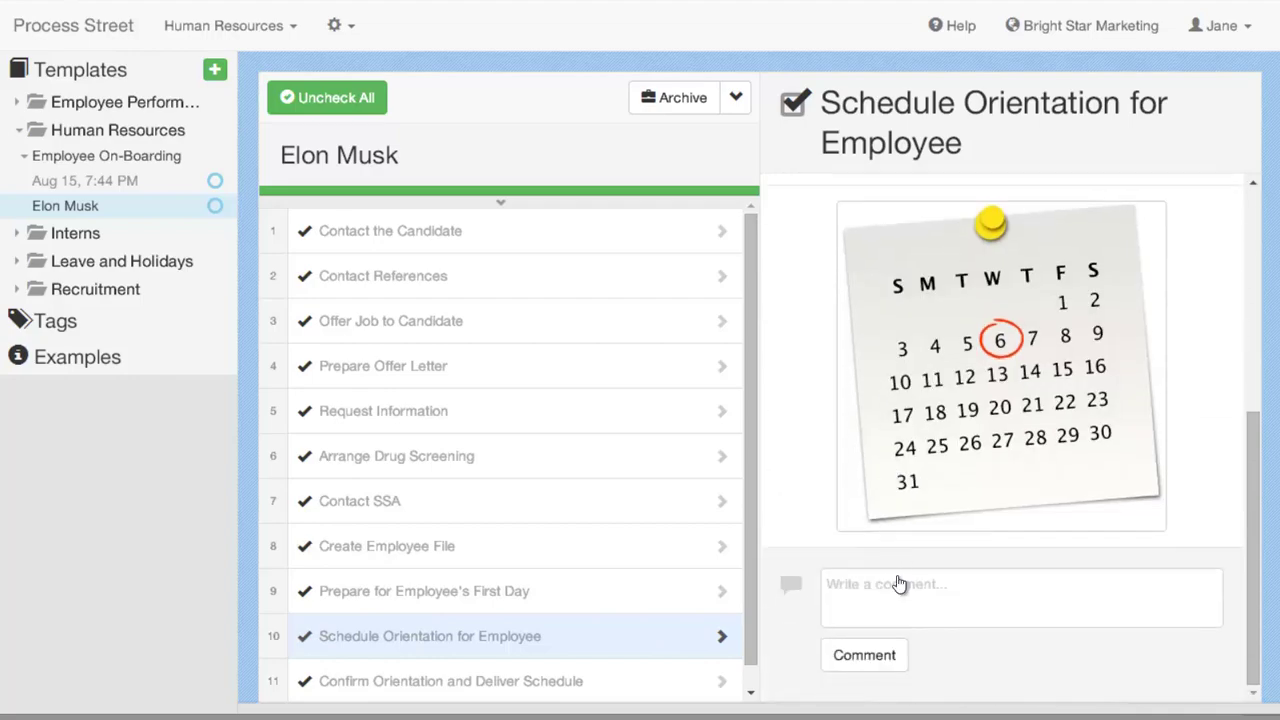
{"action": "scroll", "coordinate": [900, 560], "scroll_direction": "up", "scroll_amount": 5}
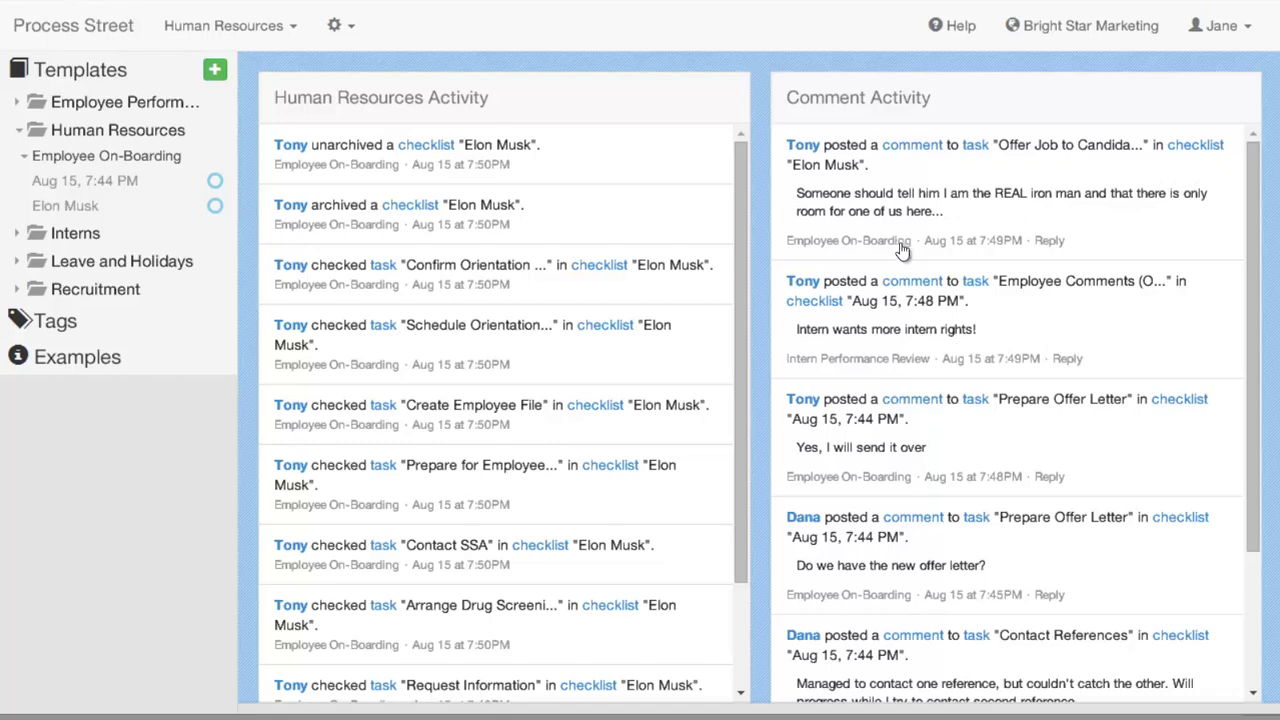
{"action": "left_click", "coordinate": [1047, 241]}
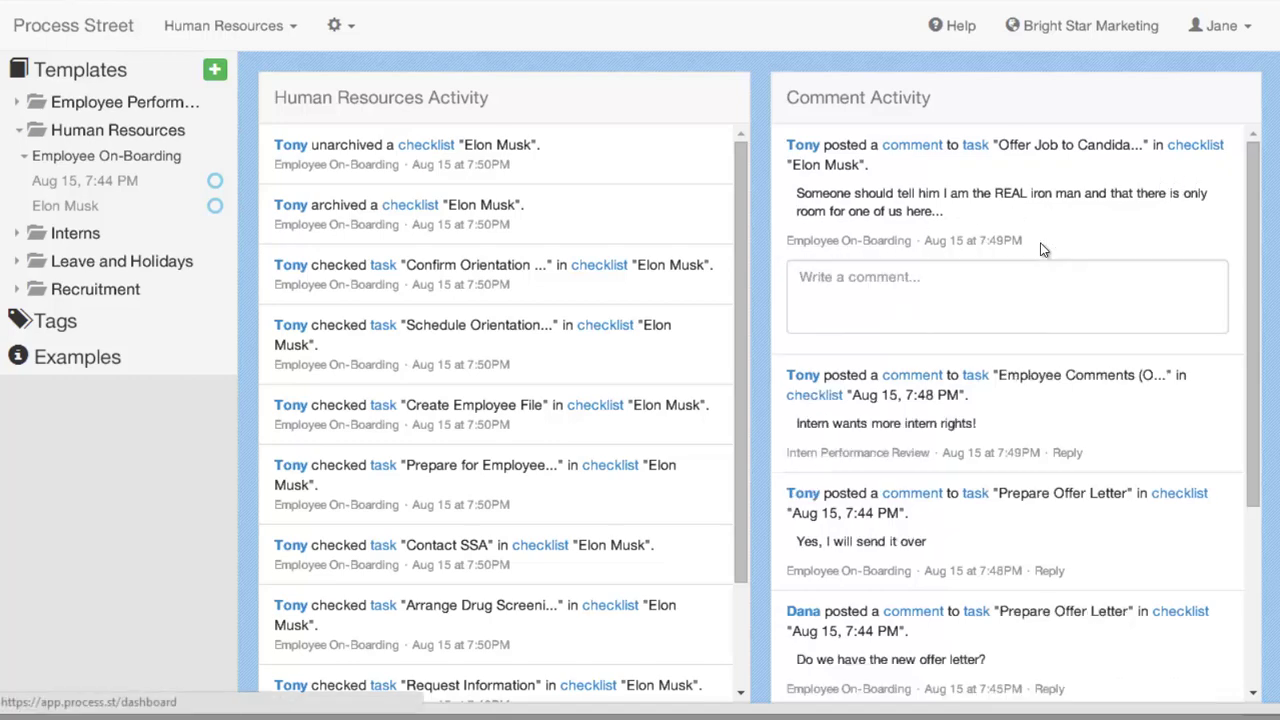
{"action": "left_click", "coordinate": [960, 300]}
{"action": "type", "text": "S"}
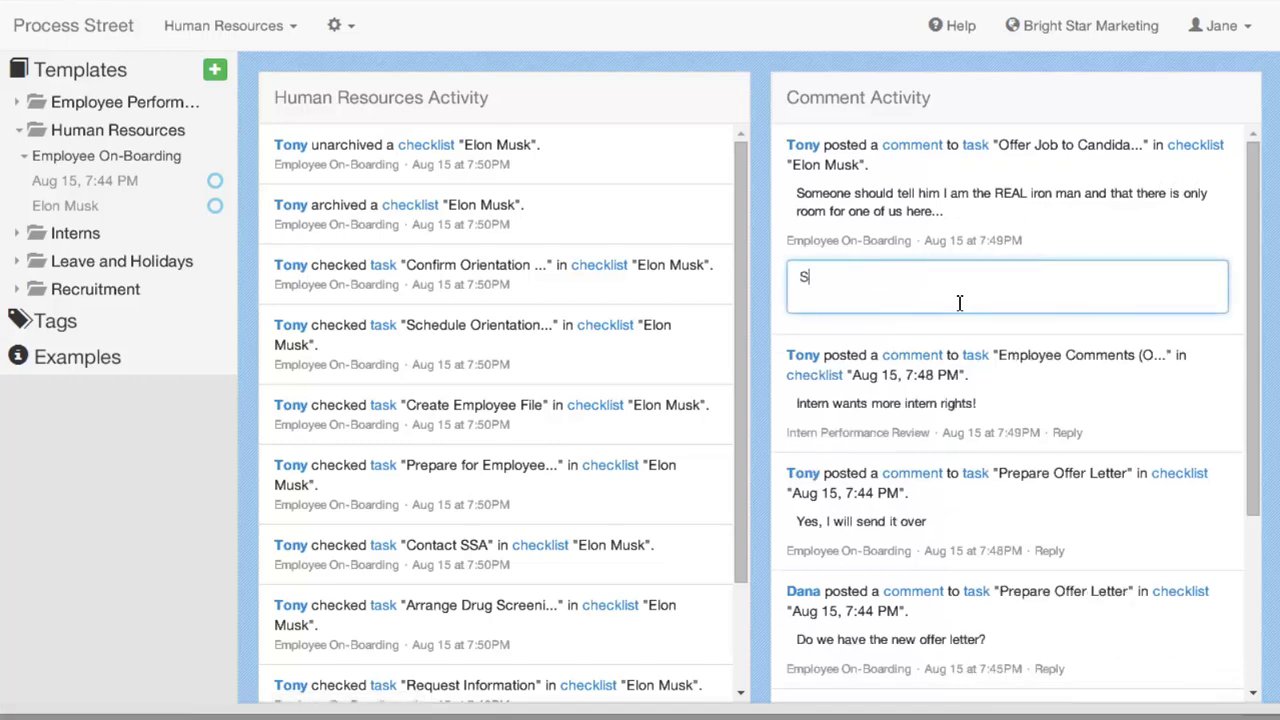
{"action": "type", "text": "top causing trouble"}
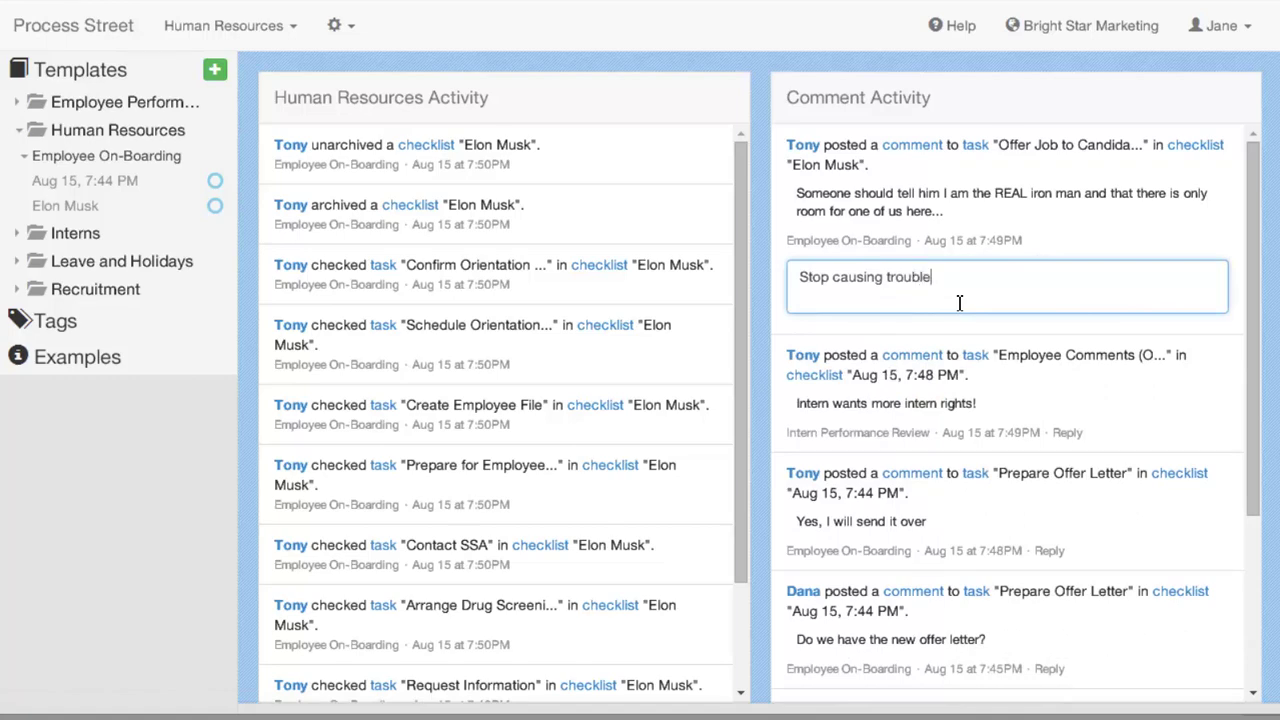
{"action": "type", "text": " tony!"}
{"action": "key", "text": "Return"}
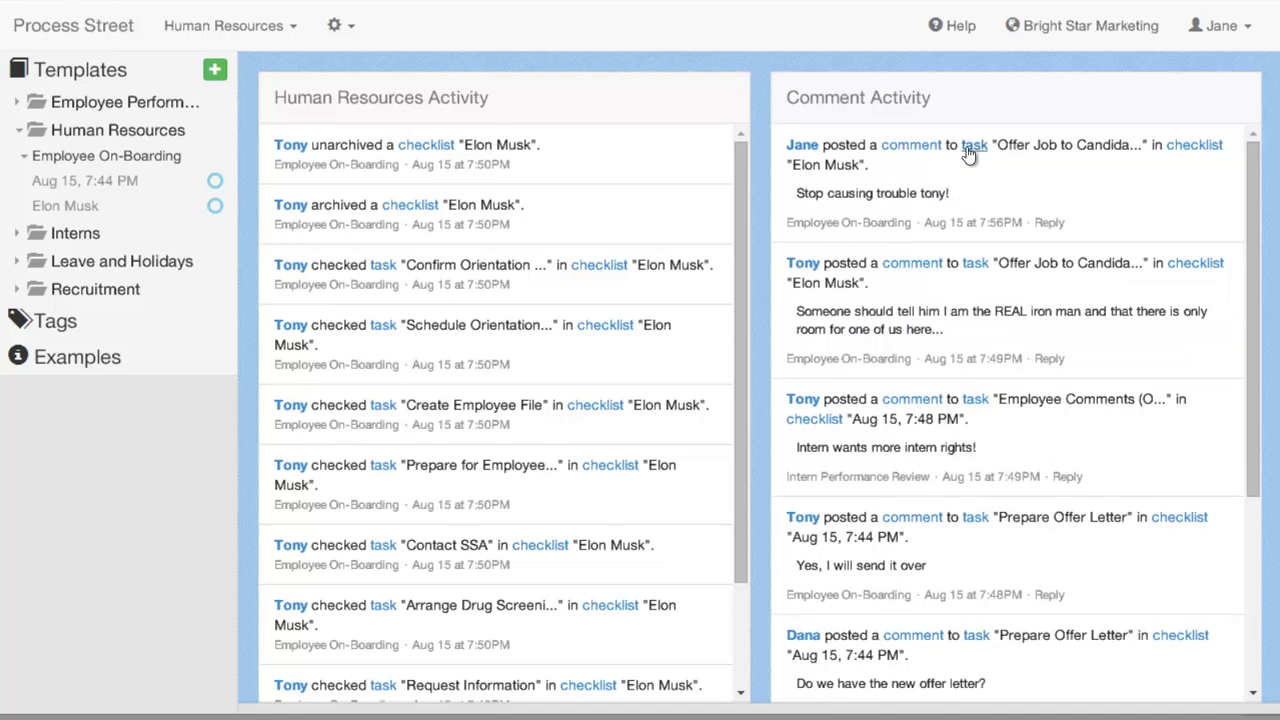
Step: Open the Offer Job to Candidate task from the top comment and scroll to its comments
{"action": "left_click", "coordinate": [968, 150]}
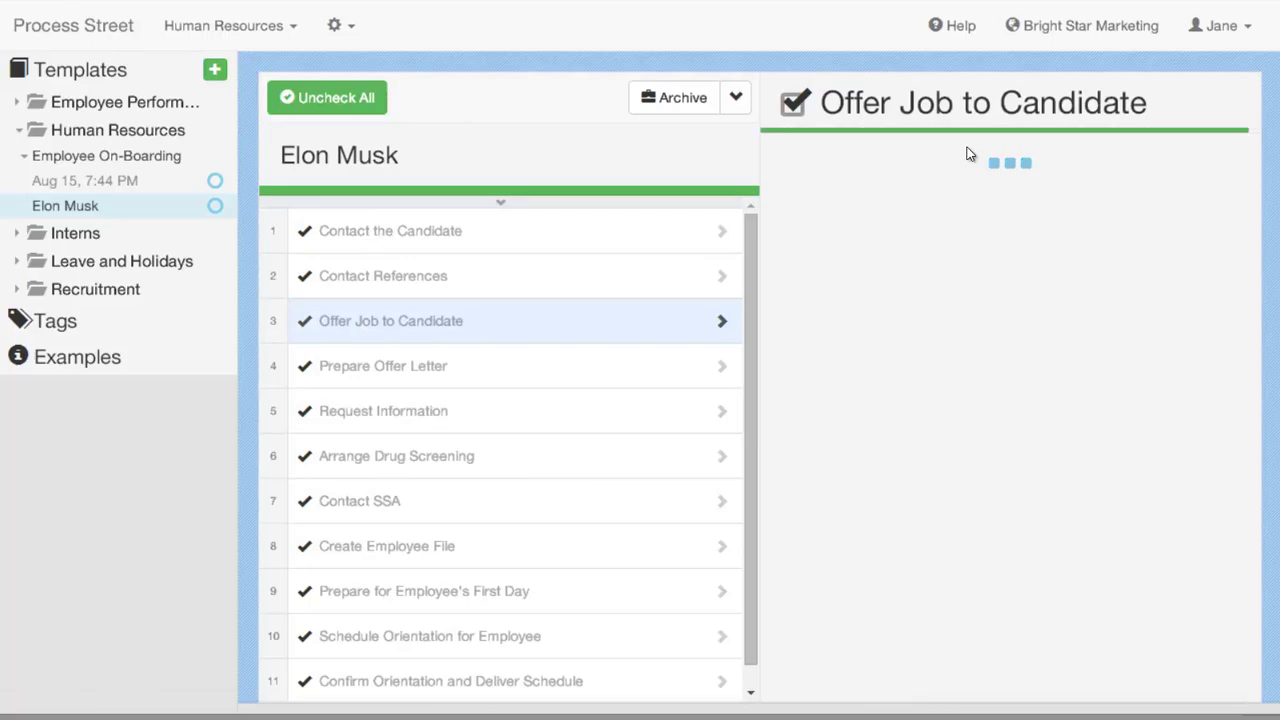
{"action": "scroll", "coordinate": [983, 325], "scroll_direction": "down", "scroll_amount": 5}
{"action": "scroll", "coordinate": [983, 325], "scroll_direction": "down", "scroll_amount": 10}
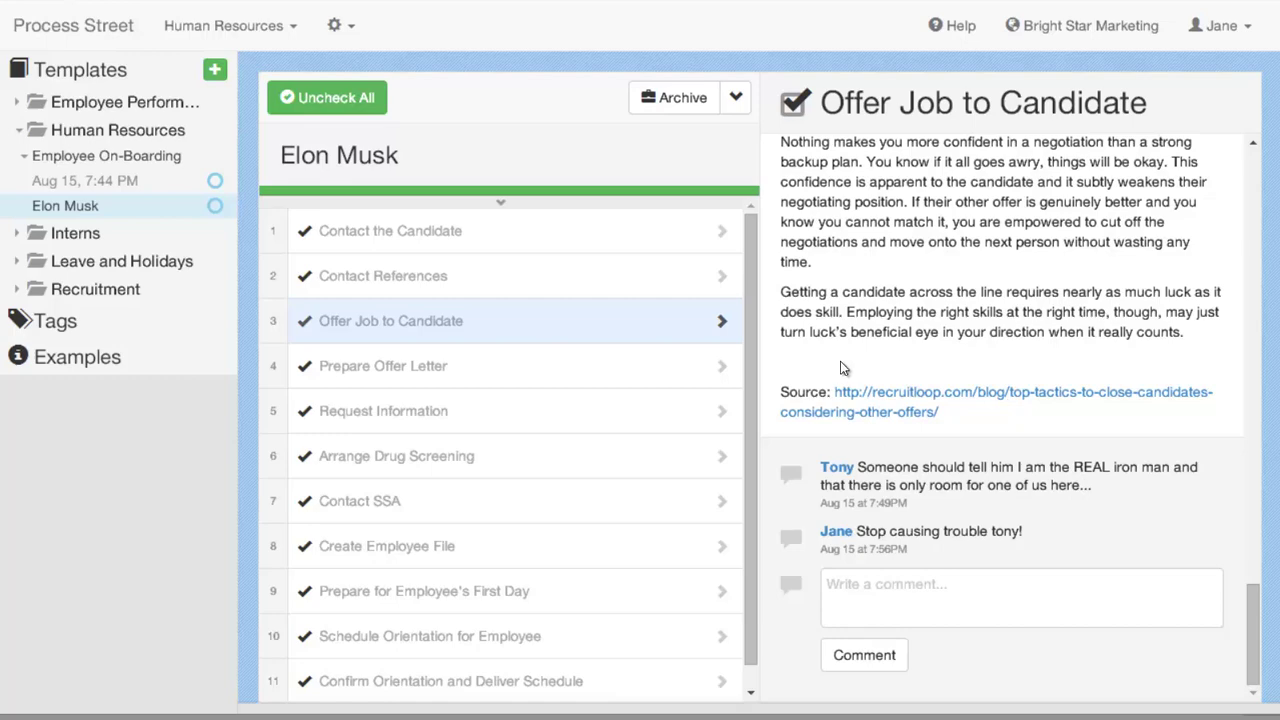
Step: Expand the checklist's activity feed above the checklist and scroll through its entries
{"action": "left_click", "coordinate": [545, 205]}
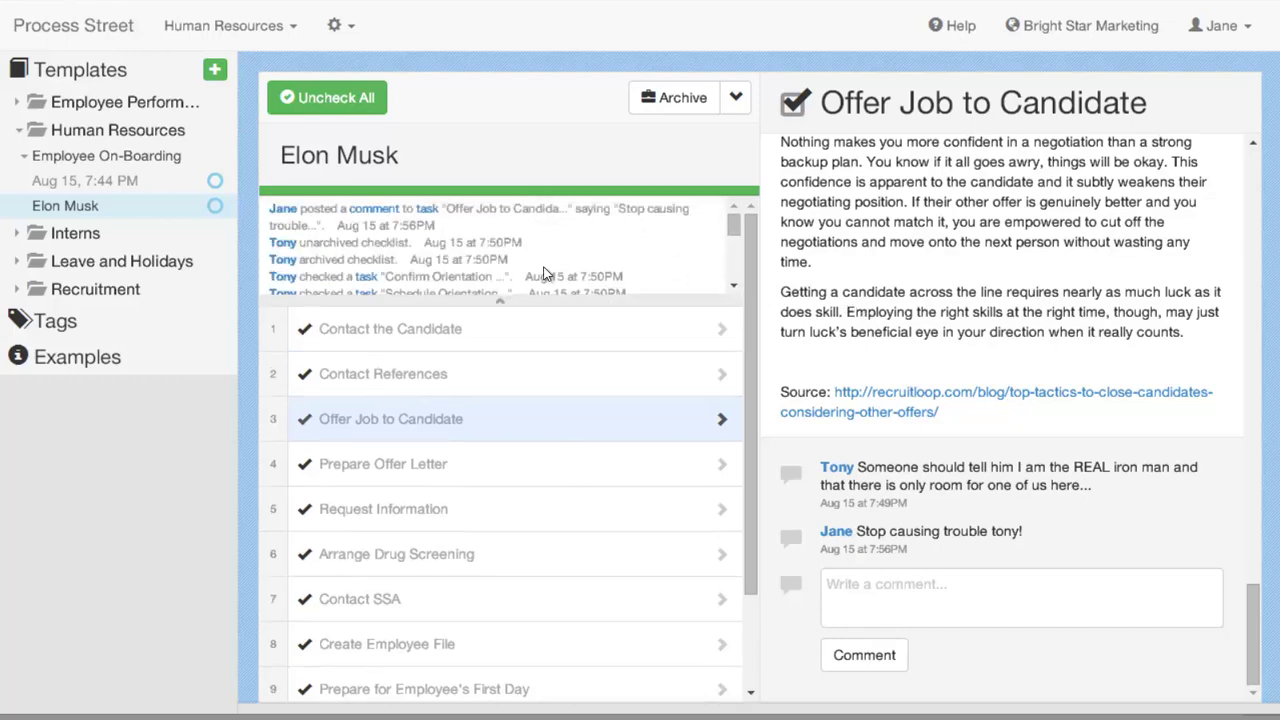
{"action": "left_click", "coordinate": [497, 302]}
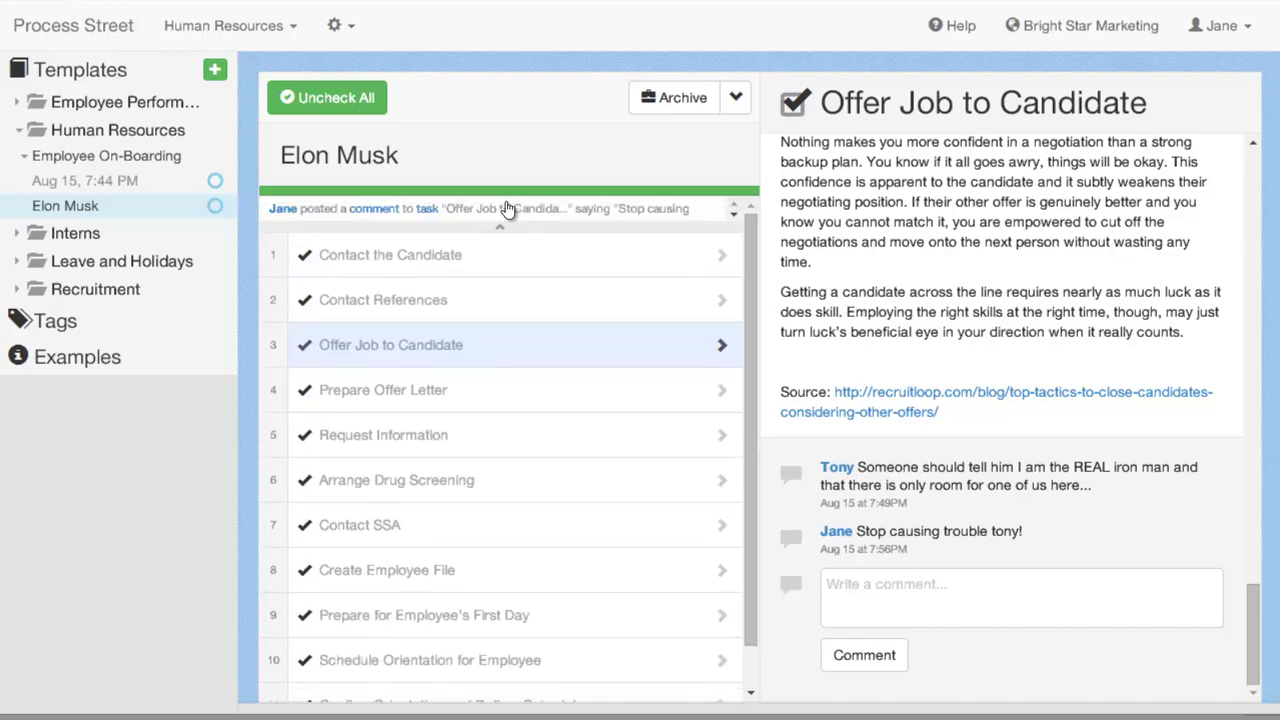
{"action": "left_click", "coordinate": [507, 208]}
{"action": "mouse_move", "coordinate": [736, 221]}
{"action": "left_mouse_down"}
{"action": "mouse_move", "coordinate": [731, 279]}
{"action": "mouse_move", "coordinate": [733, 222]}
{"action": "left_mouse_up"}
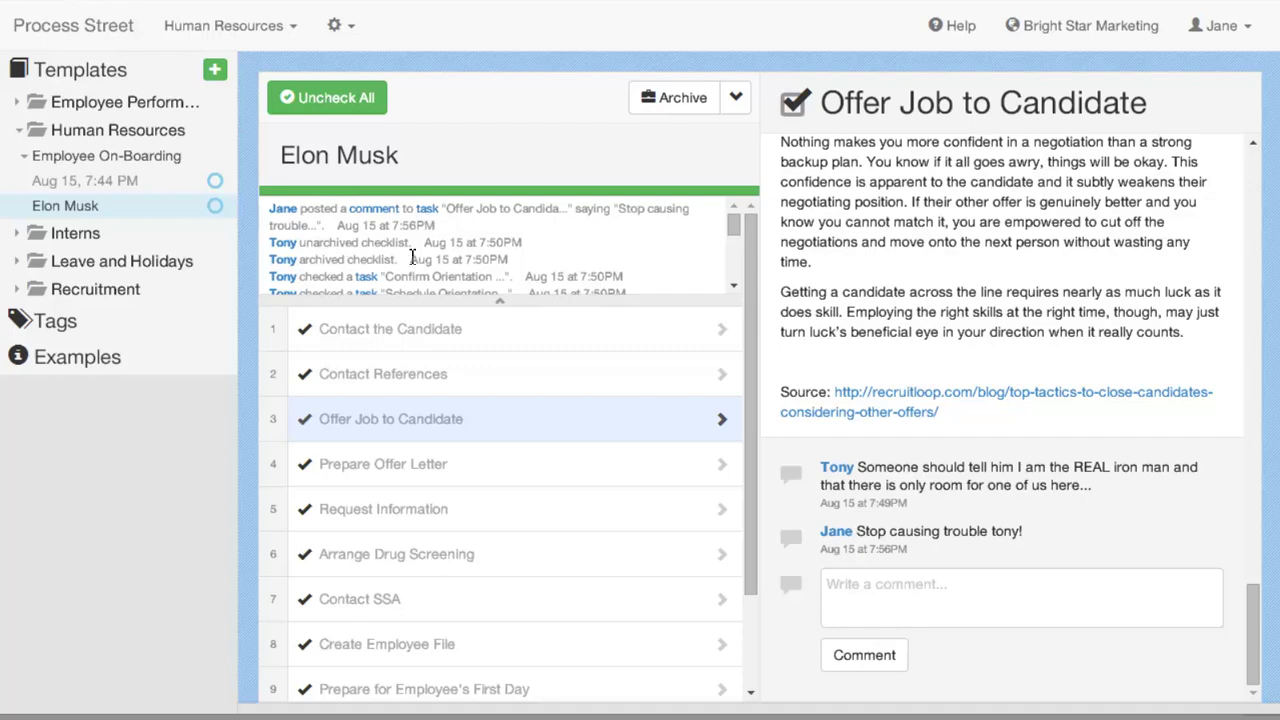
{"action": "scroll", "coordinate": [412, 252], "scroll_direction": "down", "scroll_amount": 1}
{"action": "scroll", "coordinate": [384, 232], "scroll_direction": "down", "scroll_amount": 2}
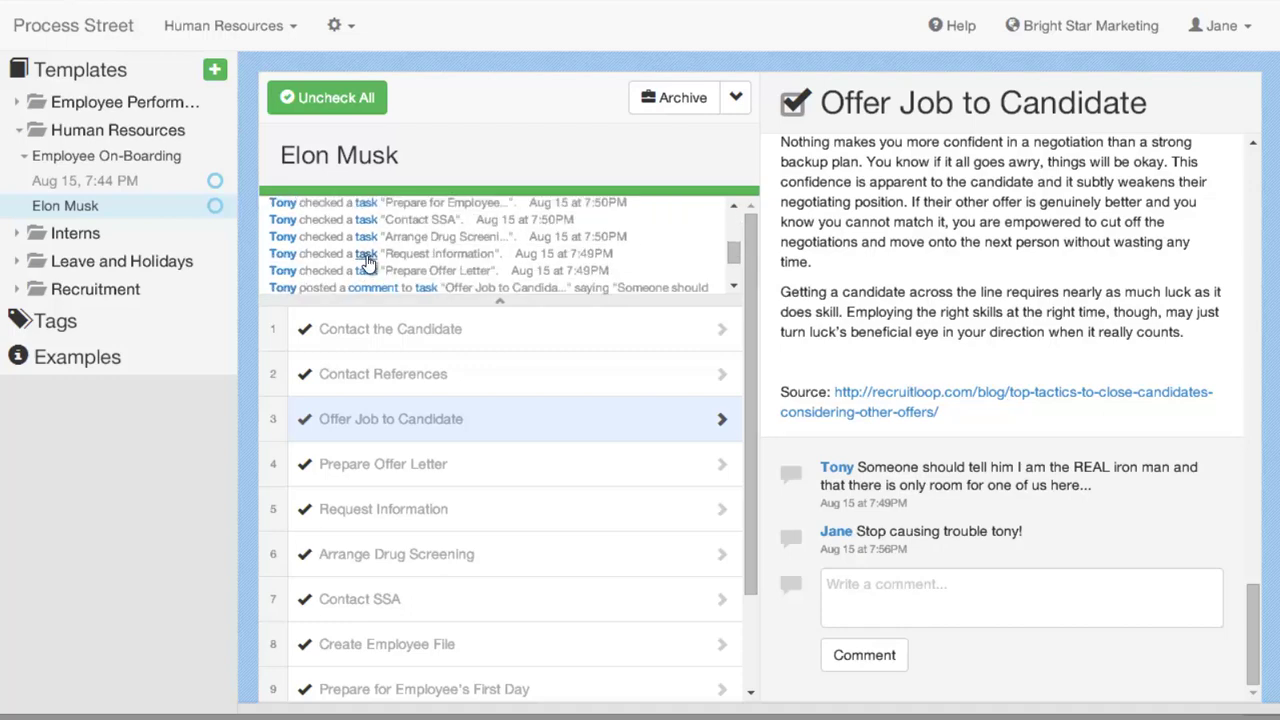
Step: Open the Request Information task from a checklist feed entry
{"action": "left_click", "coordinate": [366, 256]}
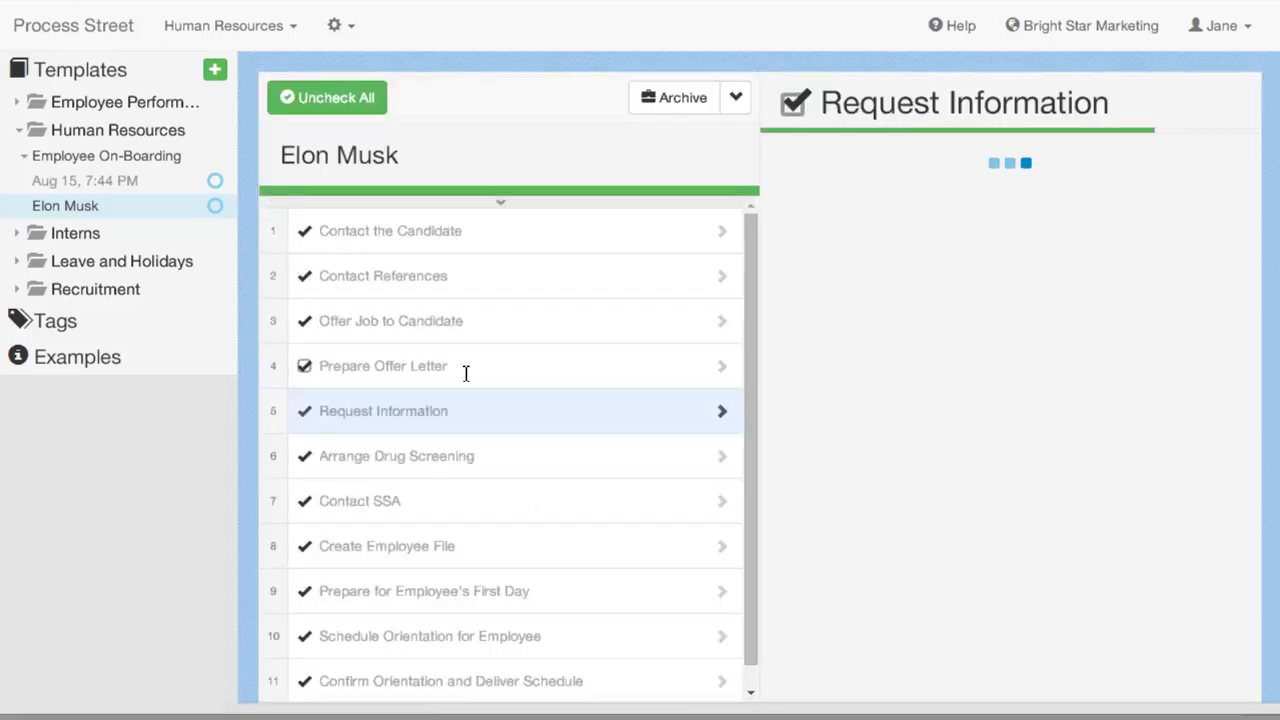
{"action": "scroll", "coordinate": [900, 440], "scroll_direction": "down", "scroll_amount": 3}
{"action": "scroll", "coordinate": [922, 438], "scroll_direction": "up", "scroll_amount": 3}
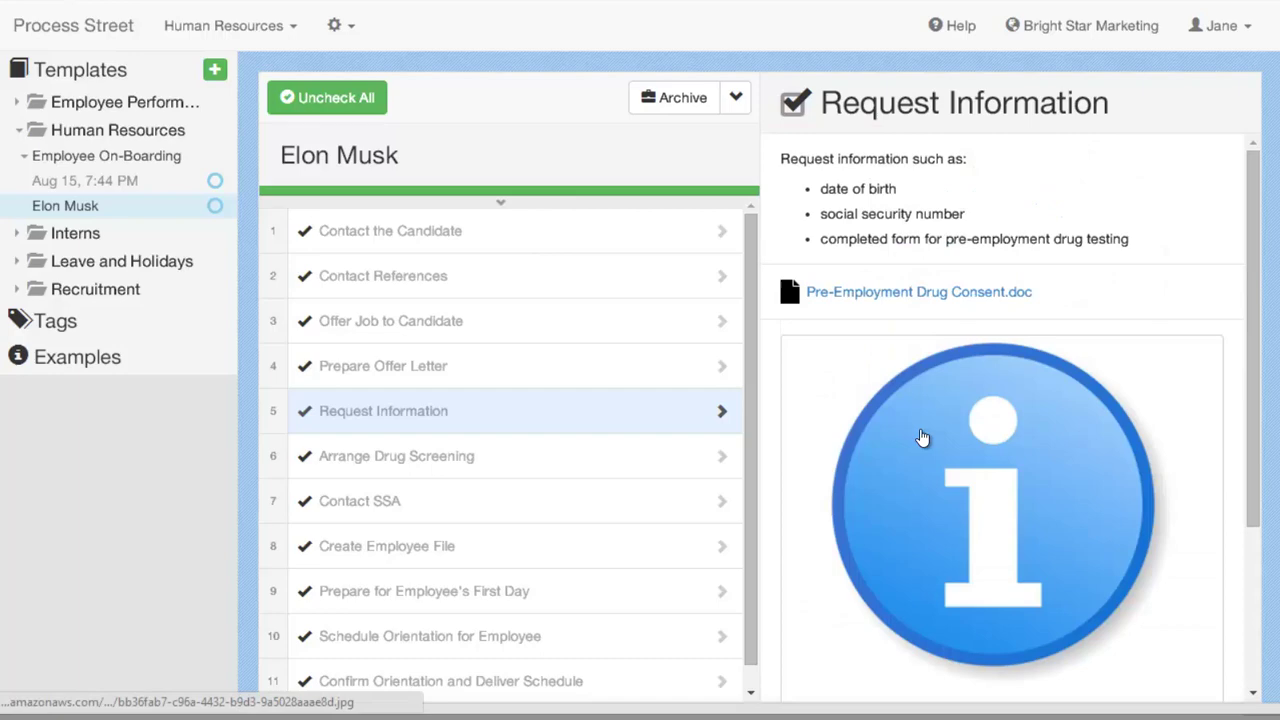
Step: Re-expand the checklist activity feed and reveal its complete list of entries
{"action": "left_click", "coordinate": [501, 203]}
{"action": "scroll", "coordinate": [316, 248], "scroll_direction": "down", "scroll_amount": 4}
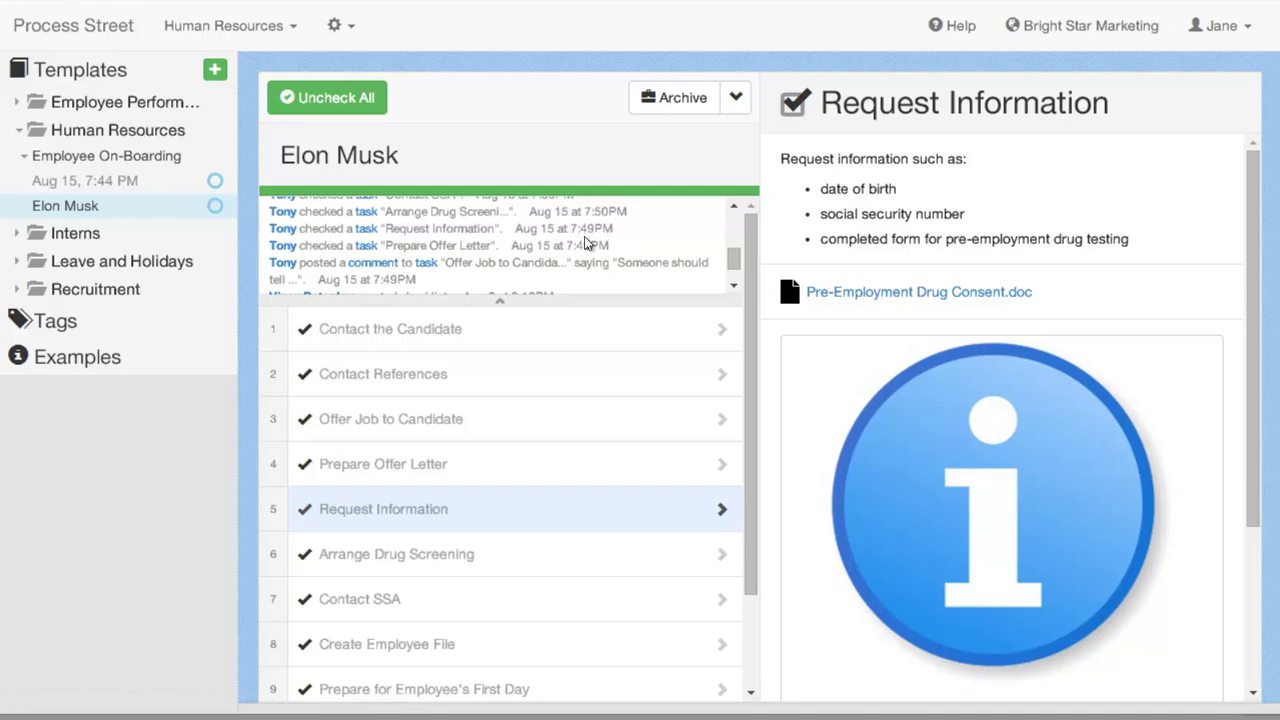
{"action": "scroll", "coordinate": [531, 231], "scroll_direction": "down", "scroll_amount": 1}
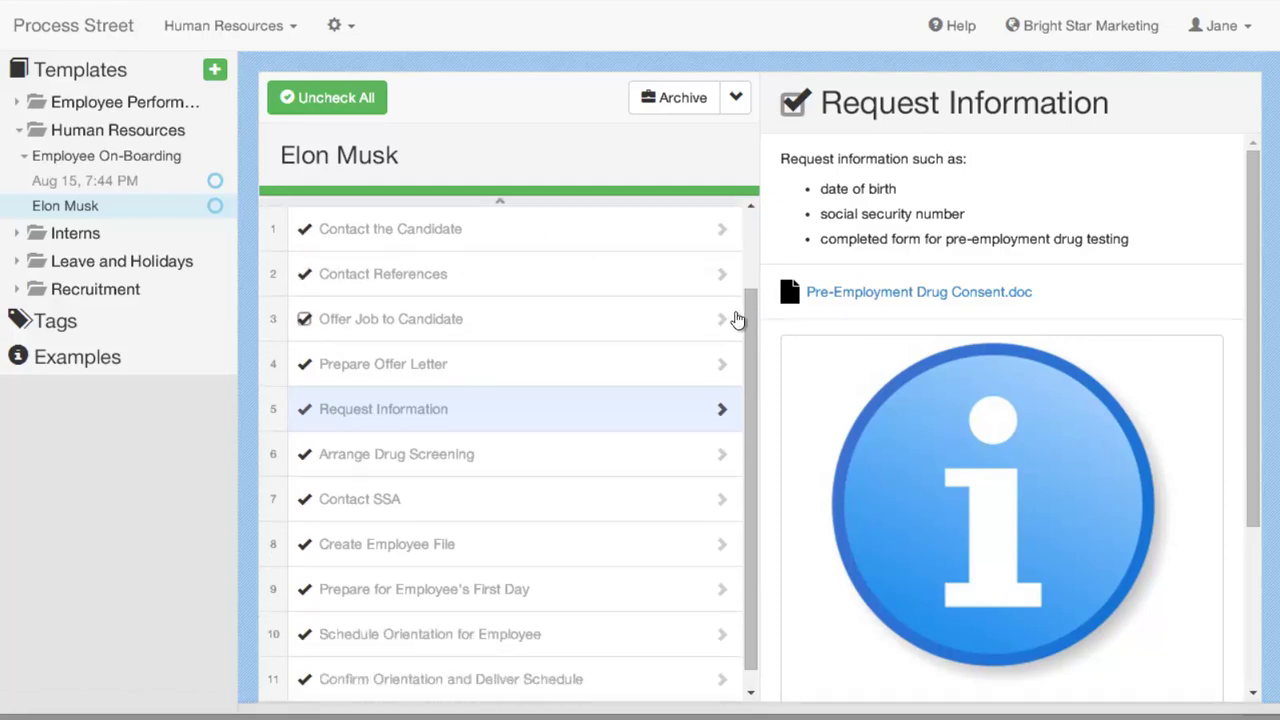
{"action": "scroll", "coordinate": [736, 318], "scroll_direction": "up", "scroll_amount": 2}
{"action": "scroll", "coordinate": [617, 275], "scroll_direction": "up", "scroll_amount": 3}
{"action": "scroll", "coordinate": [585, 259], "scroll_direction": "down", "scroll_amount": 3}
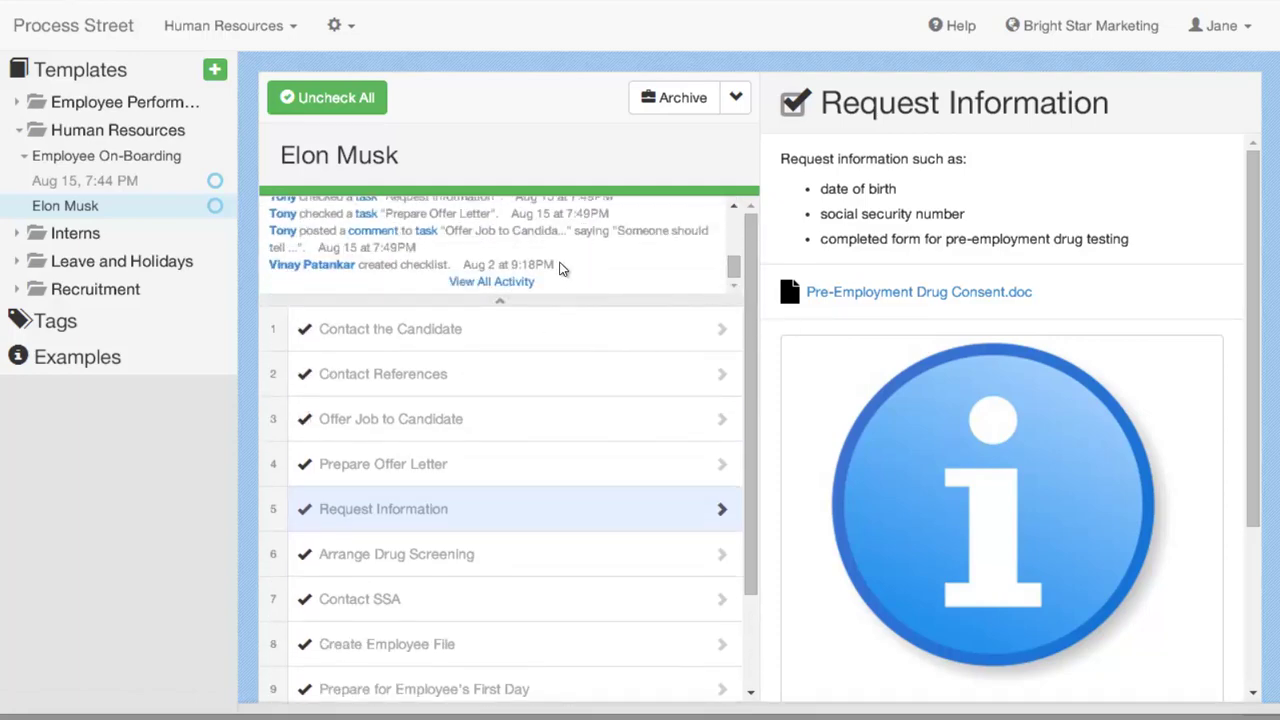
{"action": "left_click", "coordinate": [495, 281]}
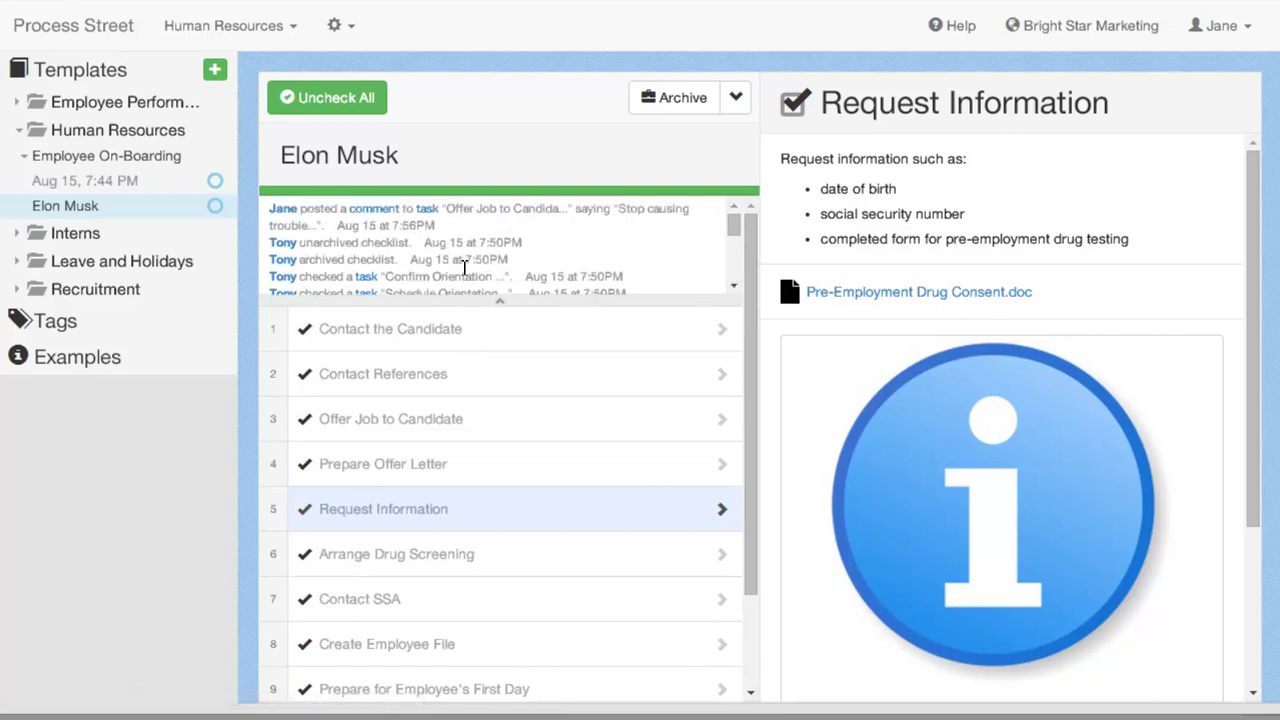
{"action": "scroll", "coordinate": [464, 268], "scroll_direction": "down", "scroll_amount": 5}
Step: Open the checklist's full activity page and scroll back to its Aug 2, 9:18 PM creation
{"action": "left_click", "coordinate": [503, 284]}
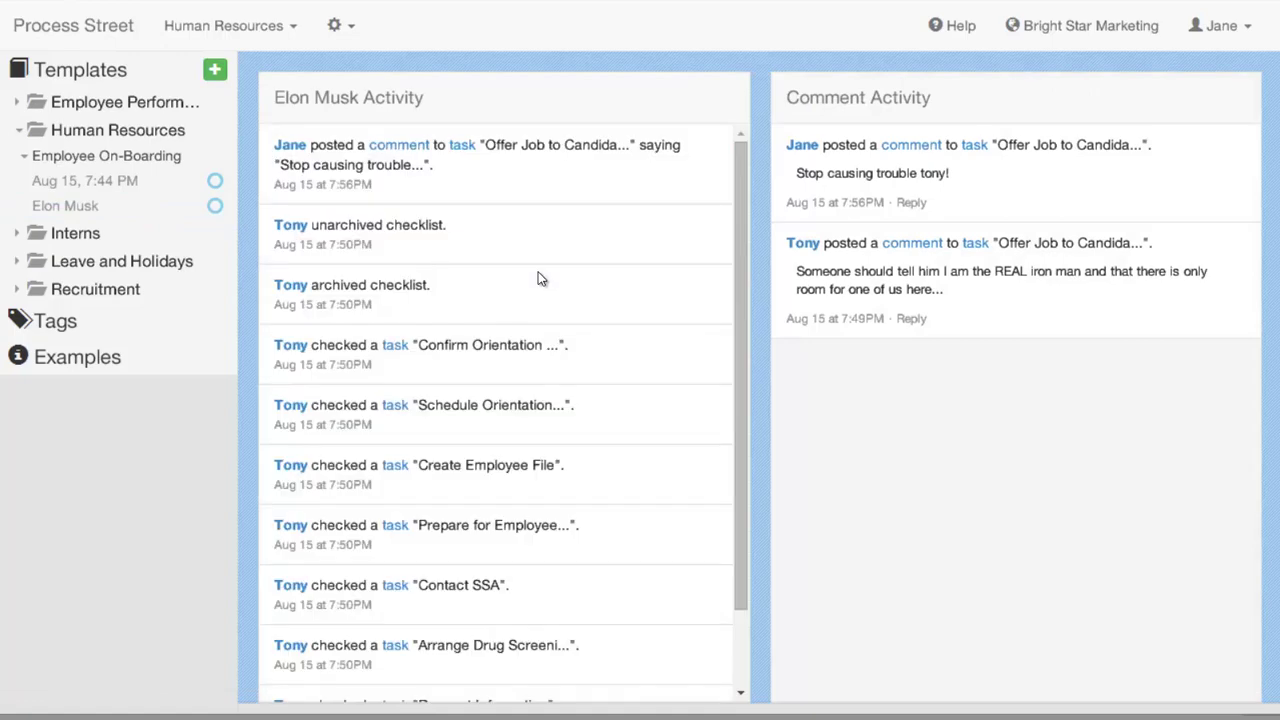
{"action": "scroll", "coordinate": [537, 279], "scroll_direction": "down", "scroll_amount": 3}
{"action": "scroll", "coordinate": [537, 279], "scroll_direction": "up", "scroll_amount": 3}
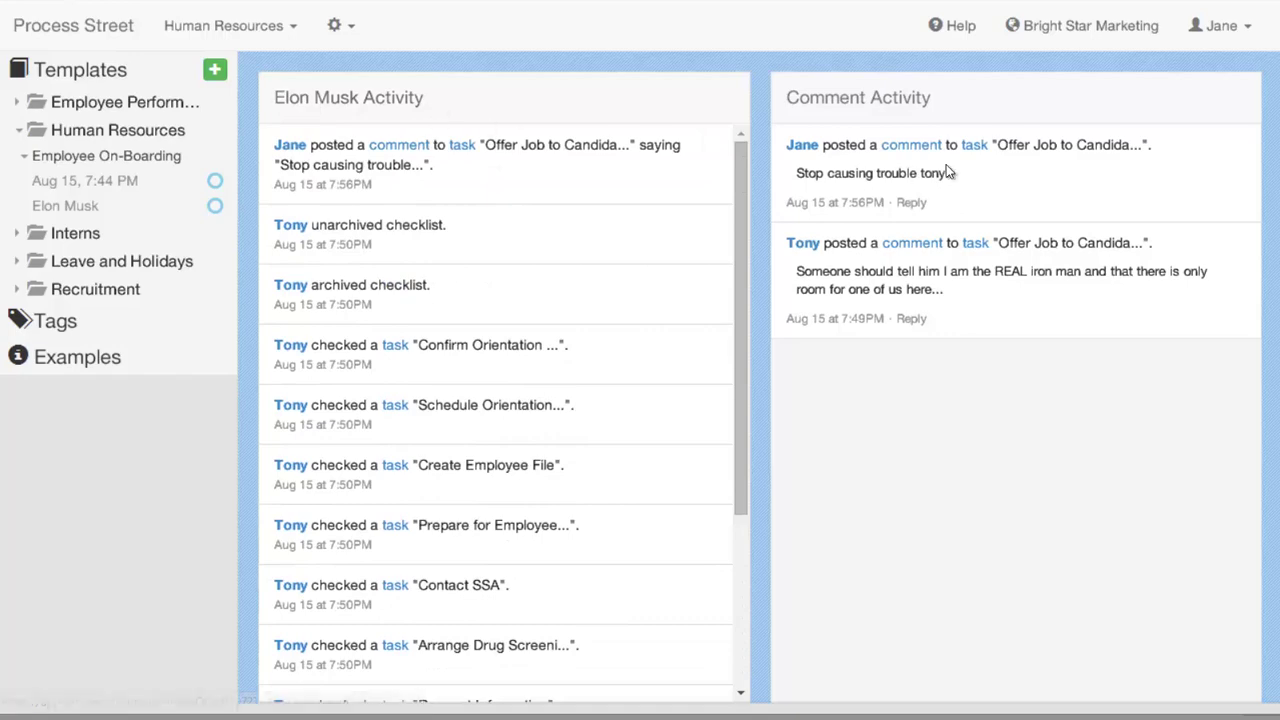
{"action": "scroll", "coordinate": [420, 230], "scroll_direction": "down", "scroll_amount": 3}
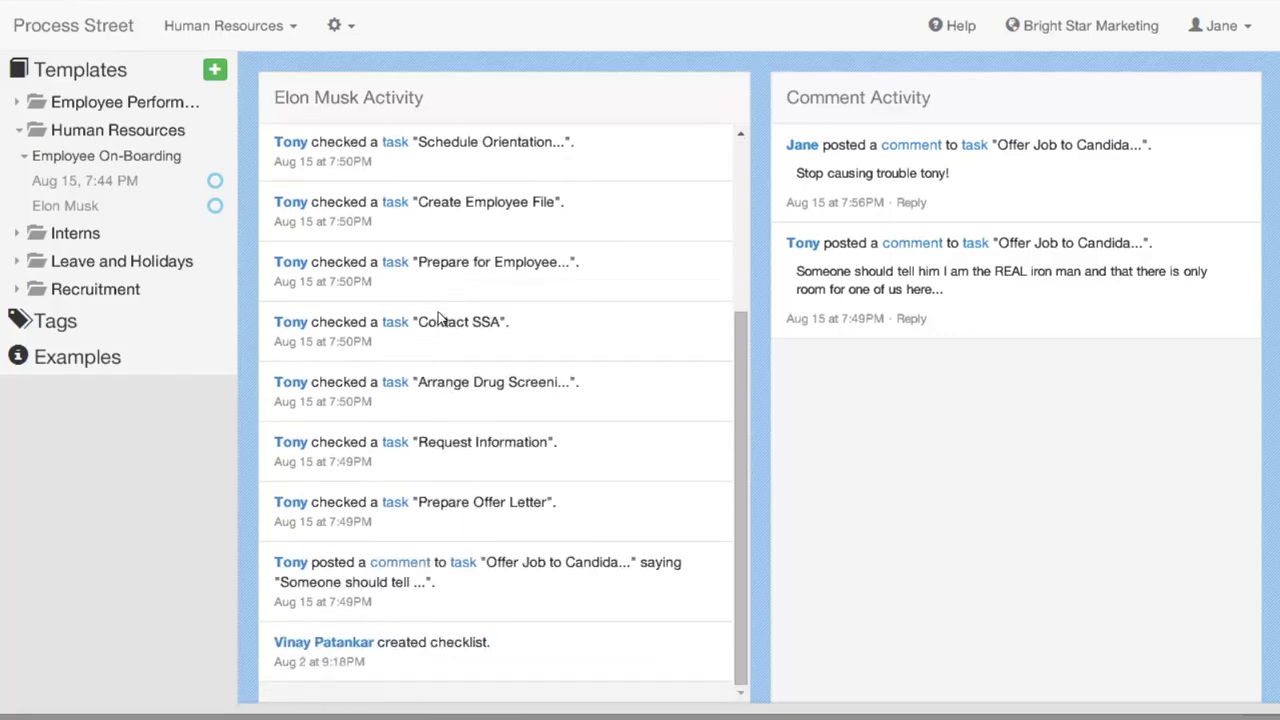
{"action": "scroll", "coordinate": [438, 316], "scroll_direction": "up", "scroll_amount": 3}
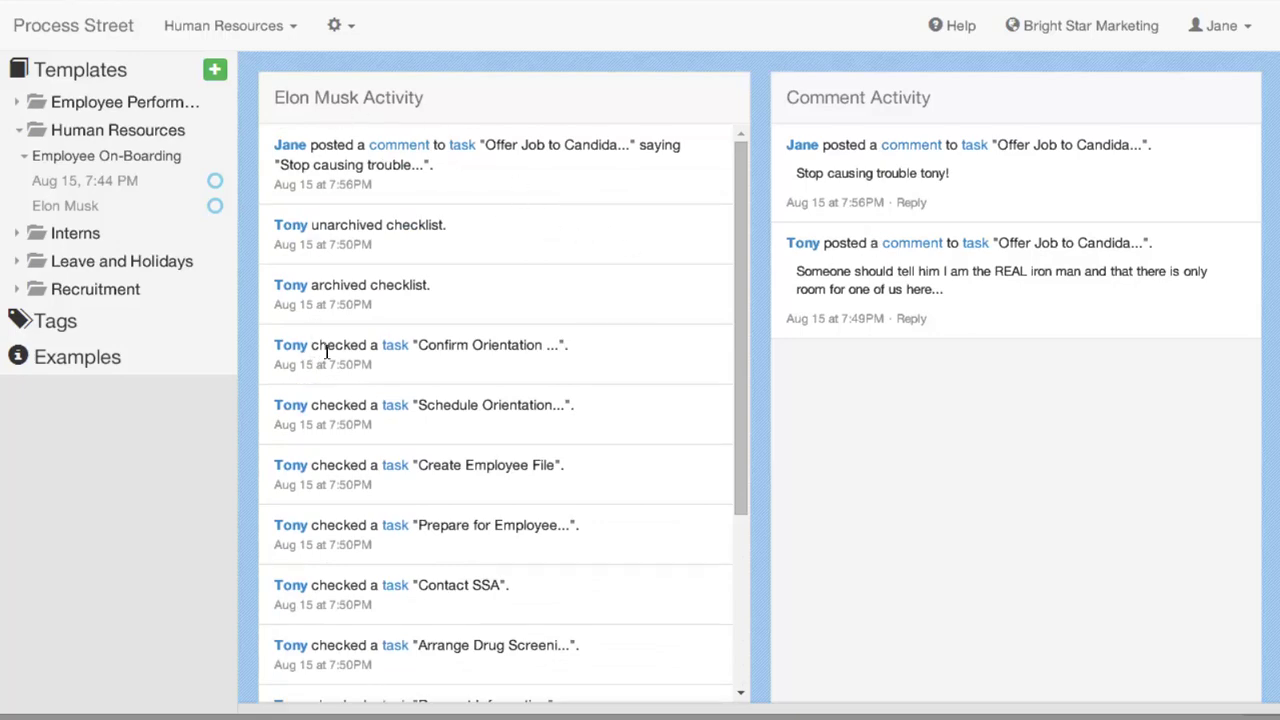
Step: Open the personal activity page of the user named in the checklist feed
{"action": "left_click", "coordinate": [291, 225]}
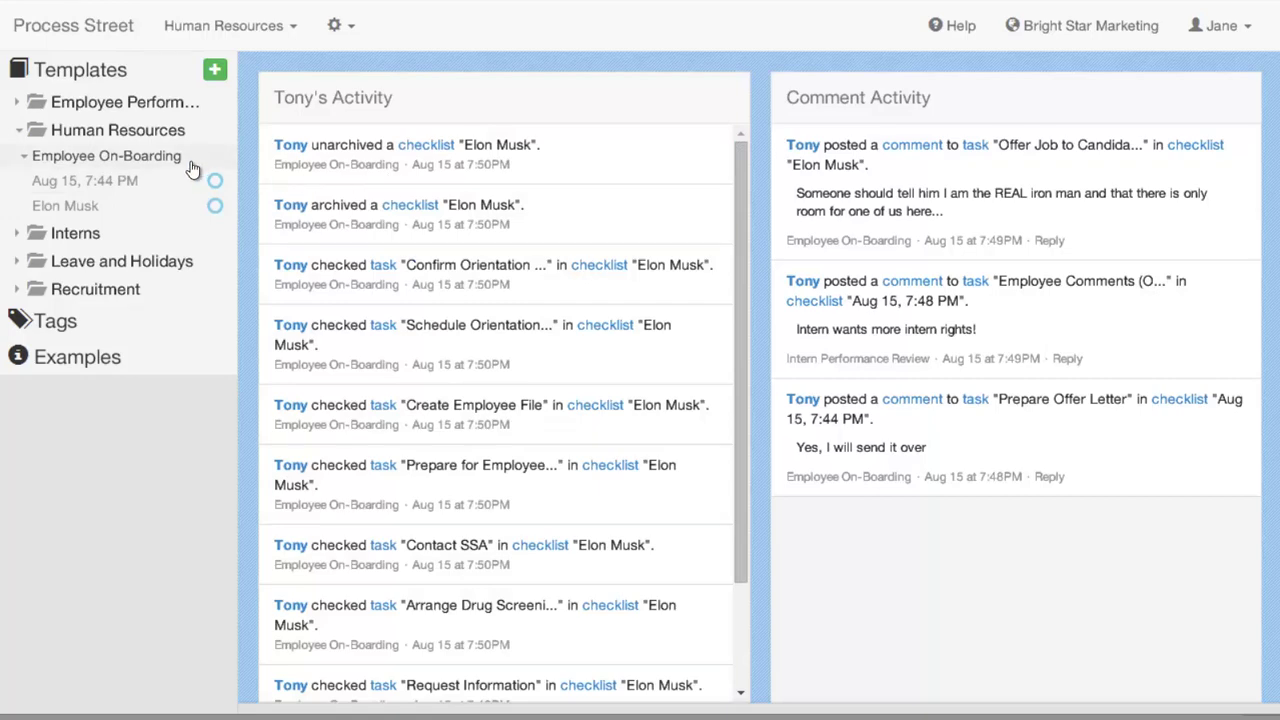
Step: Open the Employee On-Boarding template and scroll its activity feed above the task list
{"action": "left_click", "coordinate": [121, 166]}
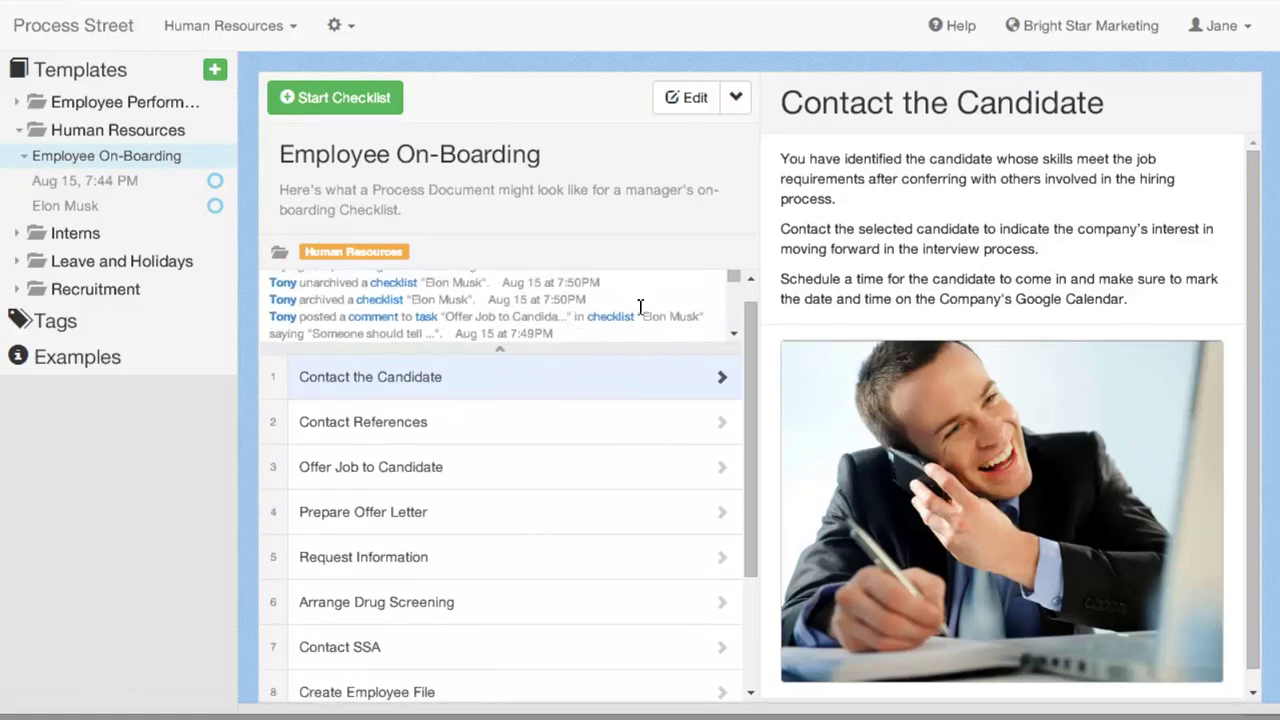
{"action": "scroll", "coordinate": [610, 305], "scroll_direction": "down", "scroll_amount": 5}
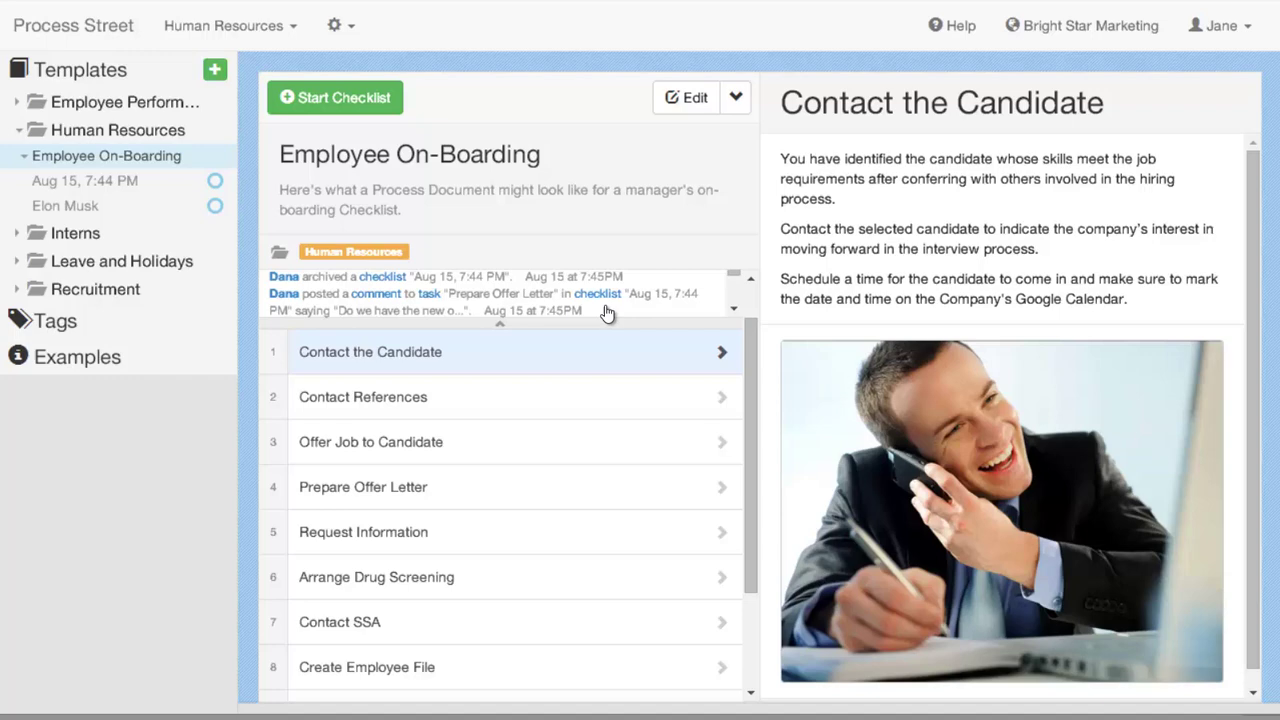
{"action": "scroll", "coordinate": [607, 313], "scroll_direction": "up", "scroll_amount": 5}
{"action": "scroll", "coordinate": [550, 290], "scroll_direction": "down", "scroll_amount": 5}
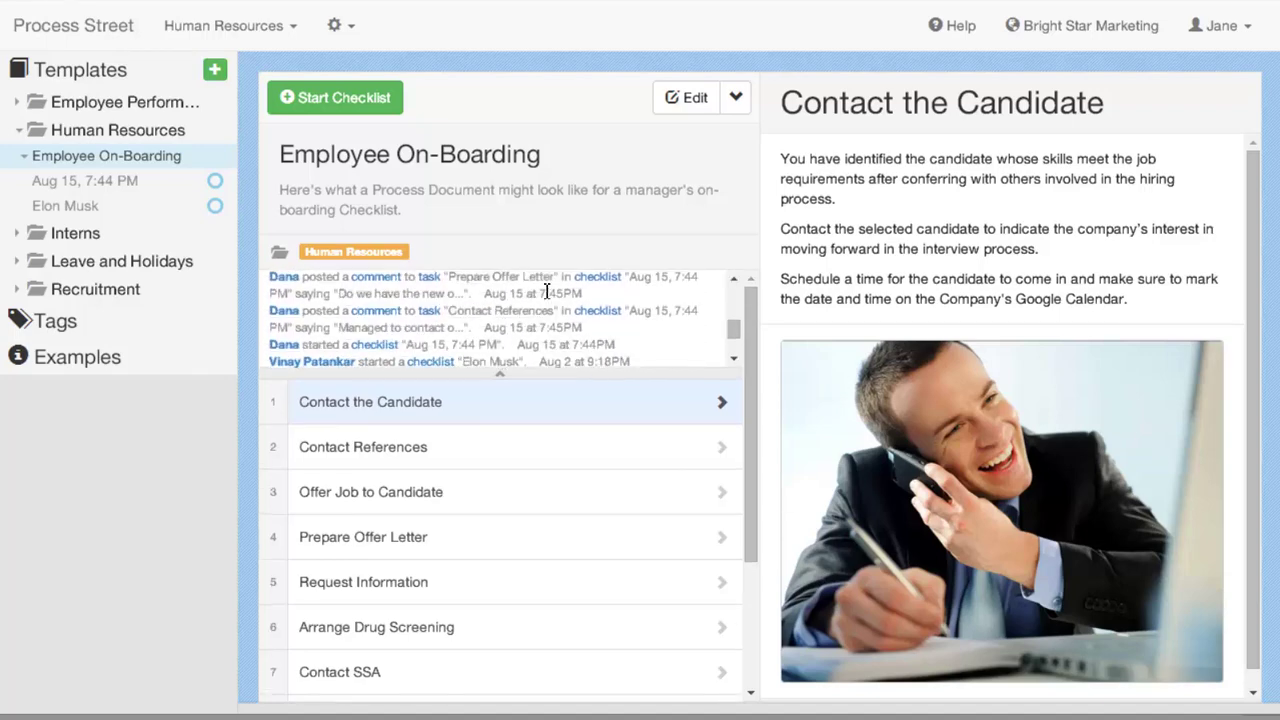
{"action": "scroll", "coordinate": [542, 291], "scroll_direction": "up", "scroll_amount": 5}
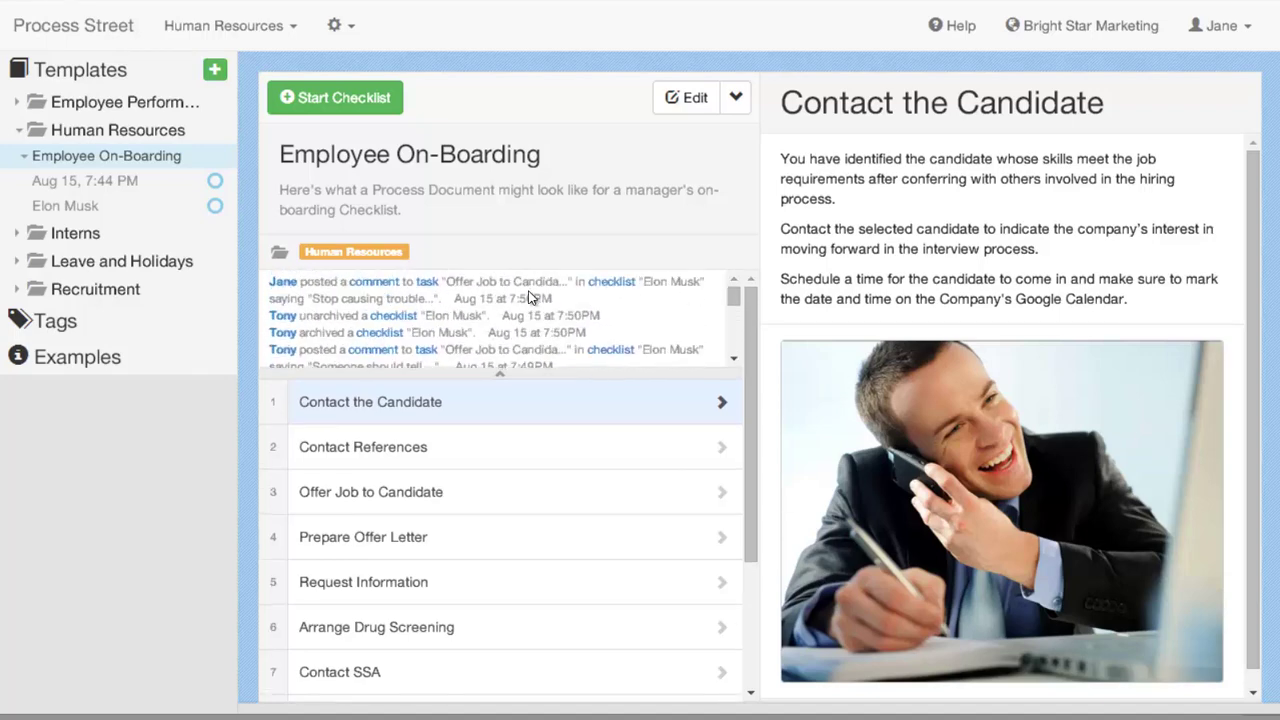